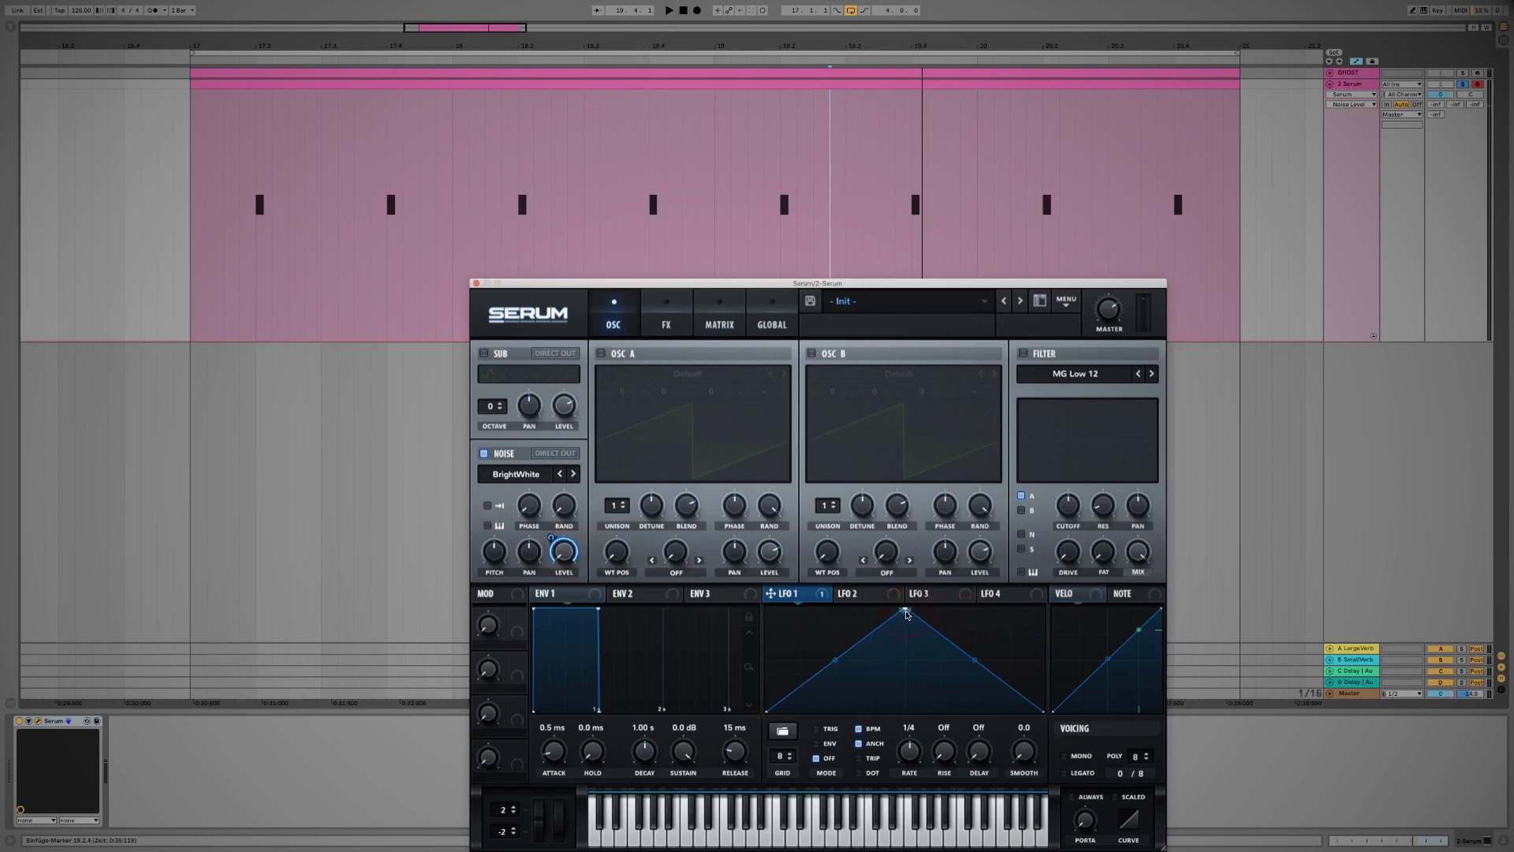
Shape LFO 1 as an ENV-mode envelope without BPM sync: a very short initial decay followed by a second full-height peak falling to zero.
left_click_drag(905, 612, 749, 604)
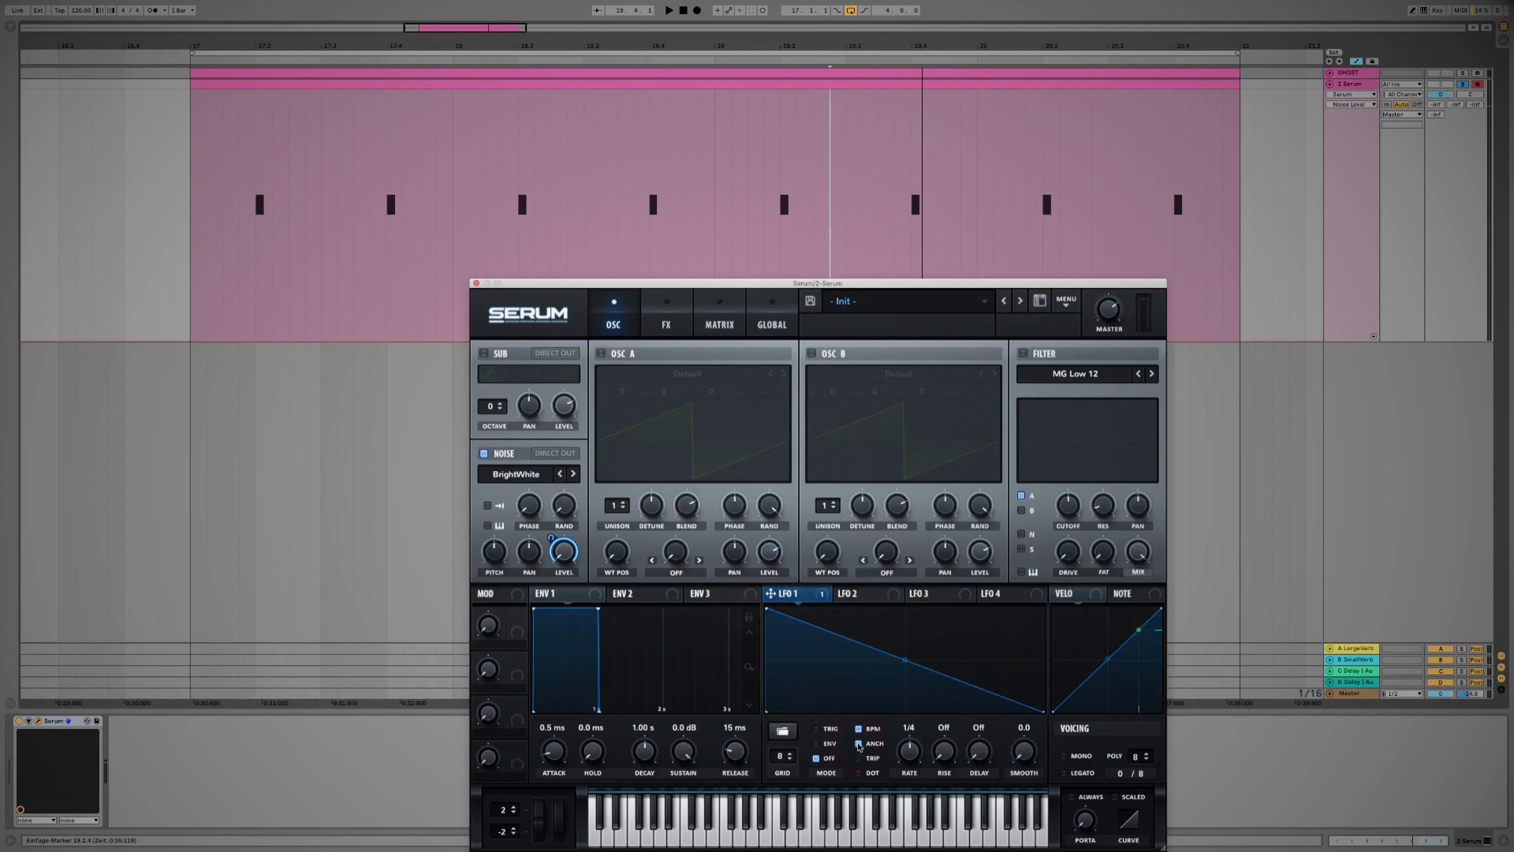
left_click(818, 746)
mouse_move(859, 747)
mouse_move(798, 623)
left_mouse_down()
mouse_move(777, 643)
mouse_move(784, 714)
mouse_move(791, 620)
left_mouse_up()
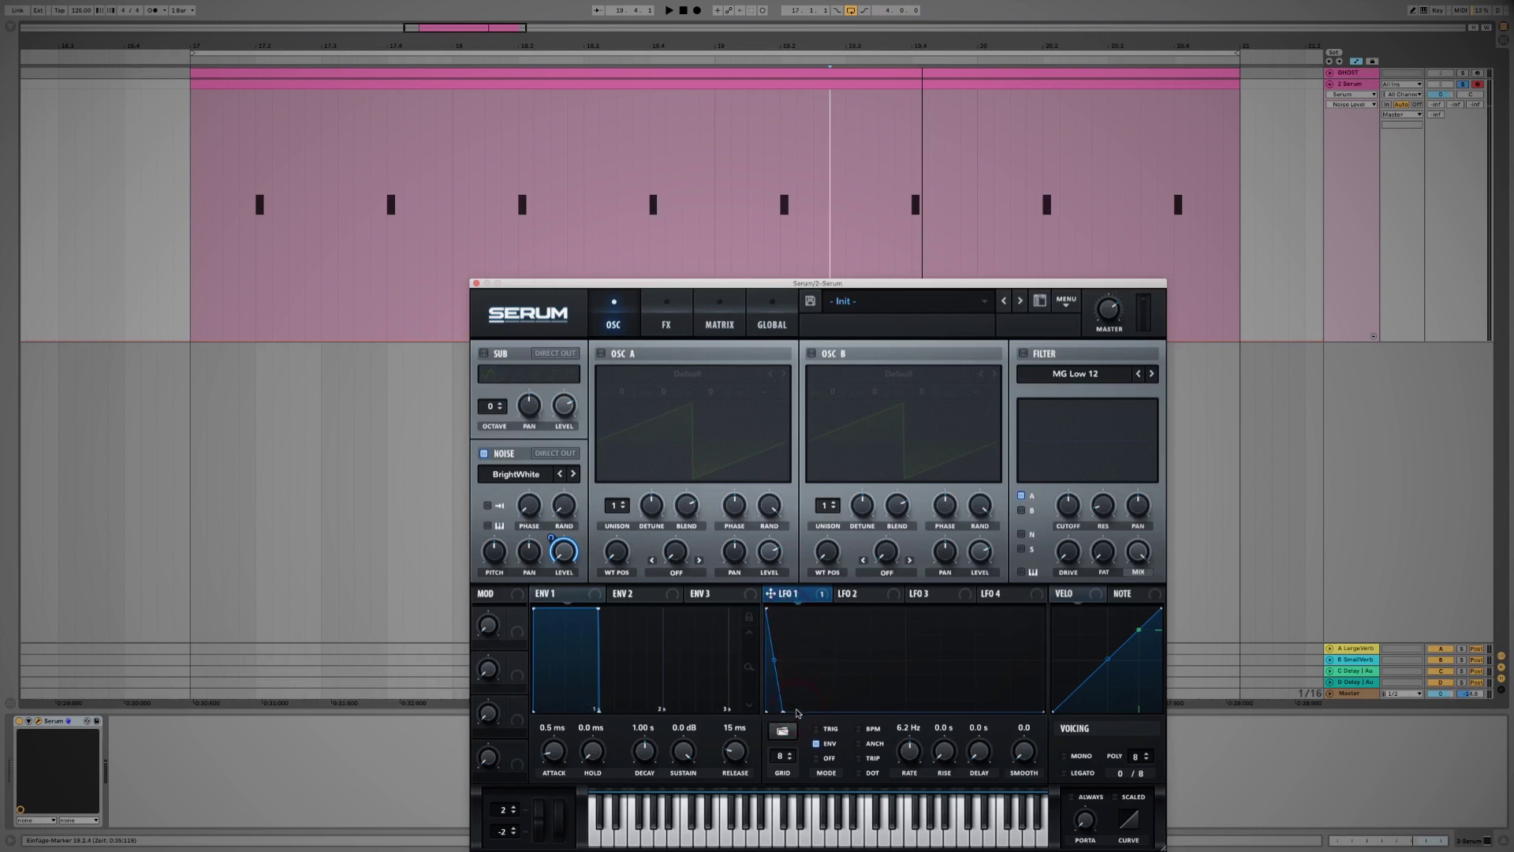
left_click_drag(799, 714, 790, 607)
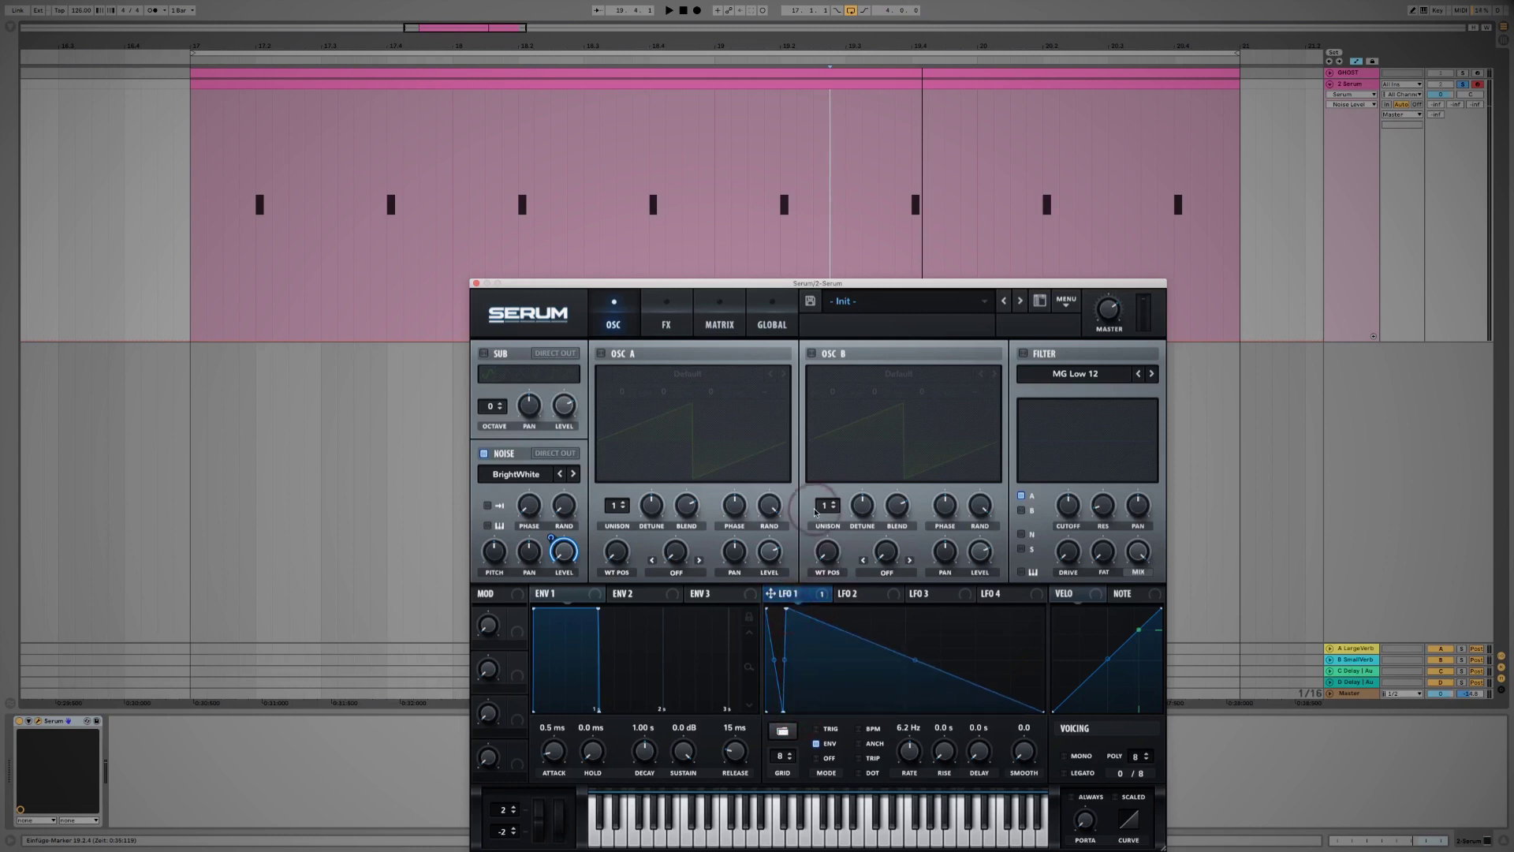
During playback, bend LFO 1's long second decay into a concave curve and move its second peak slightly earlier.
key("space")
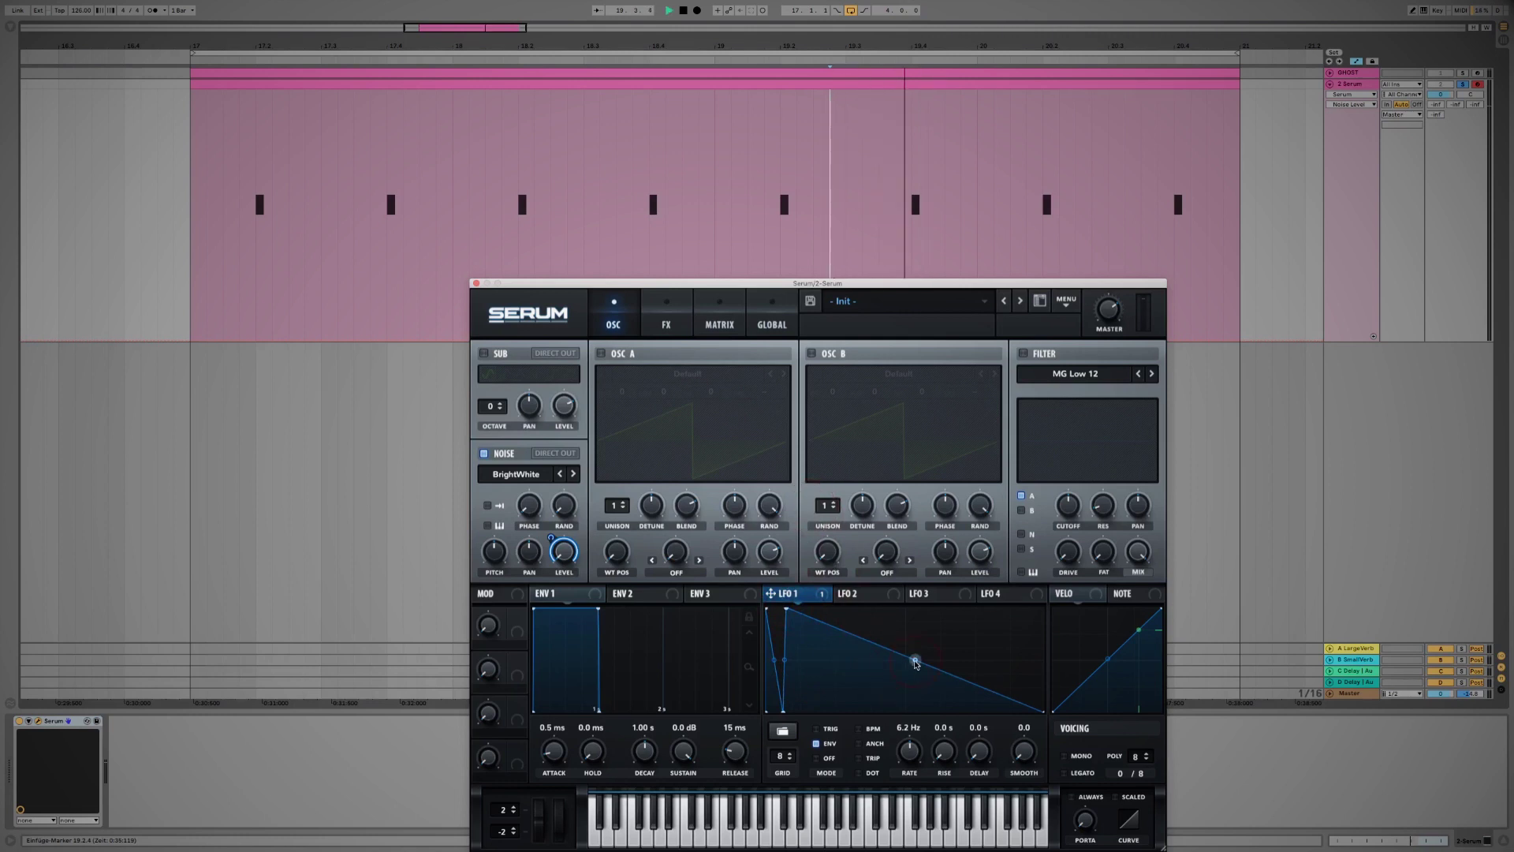
left_click_drag(912, 661, 904, 673)
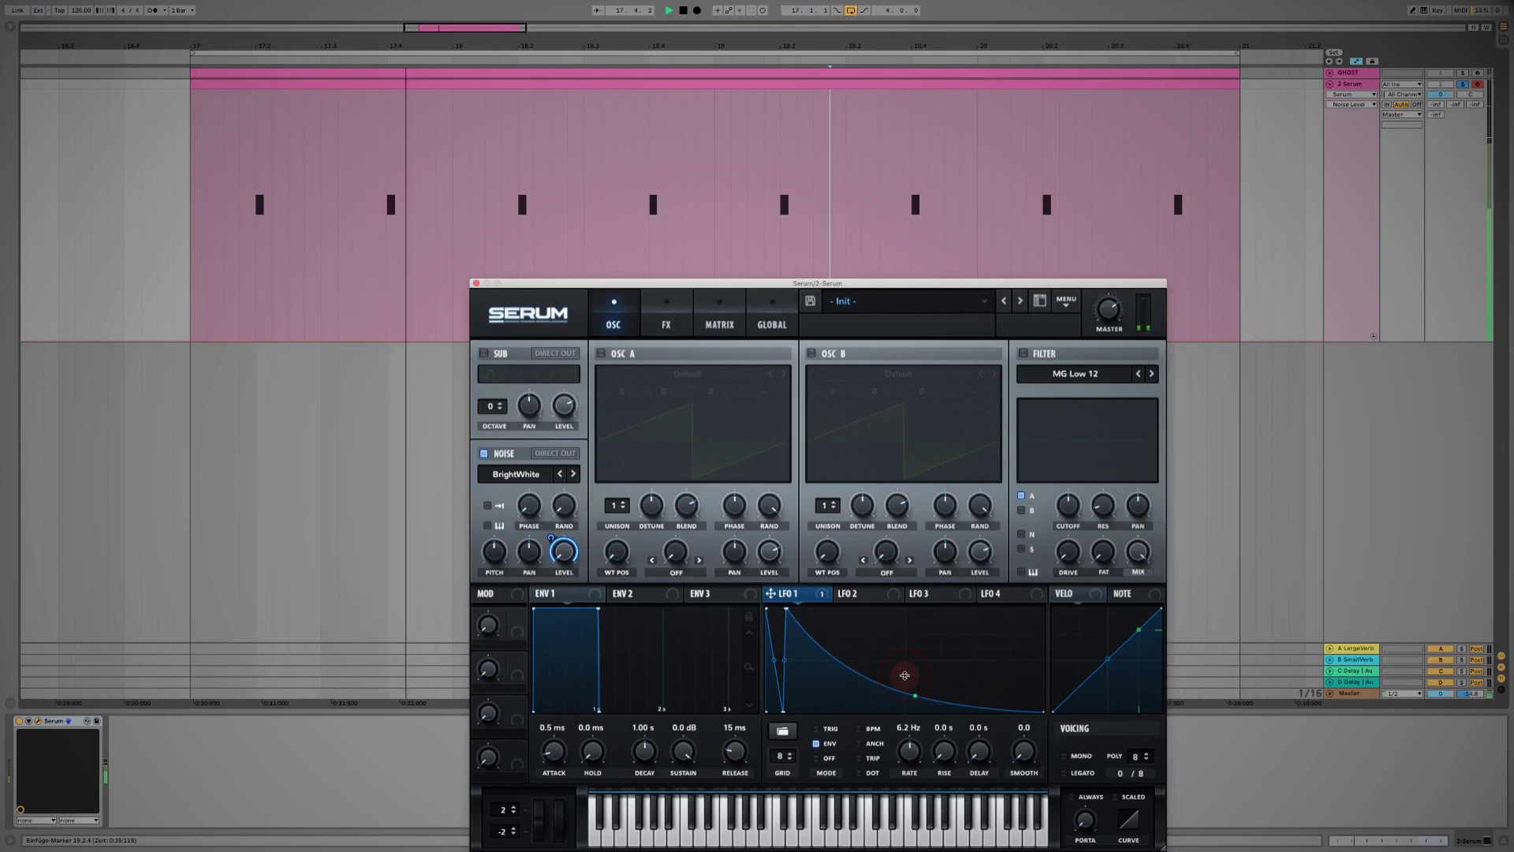
left_click_drag(788, 611, 781, 608)
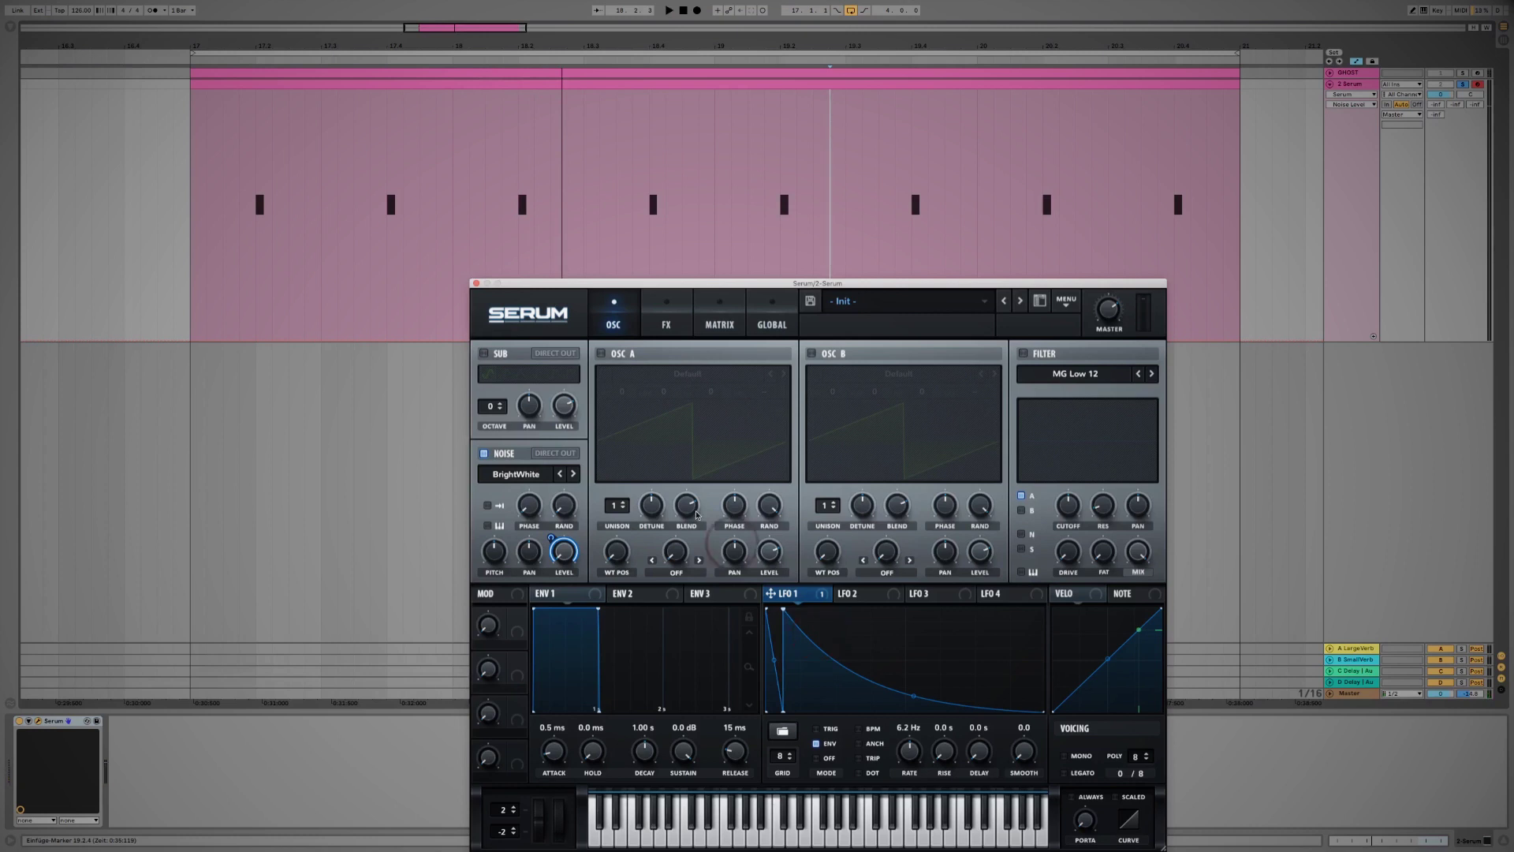
Add EQ Eight from the audio effects after Serum on the track.
left_click(11, 29)
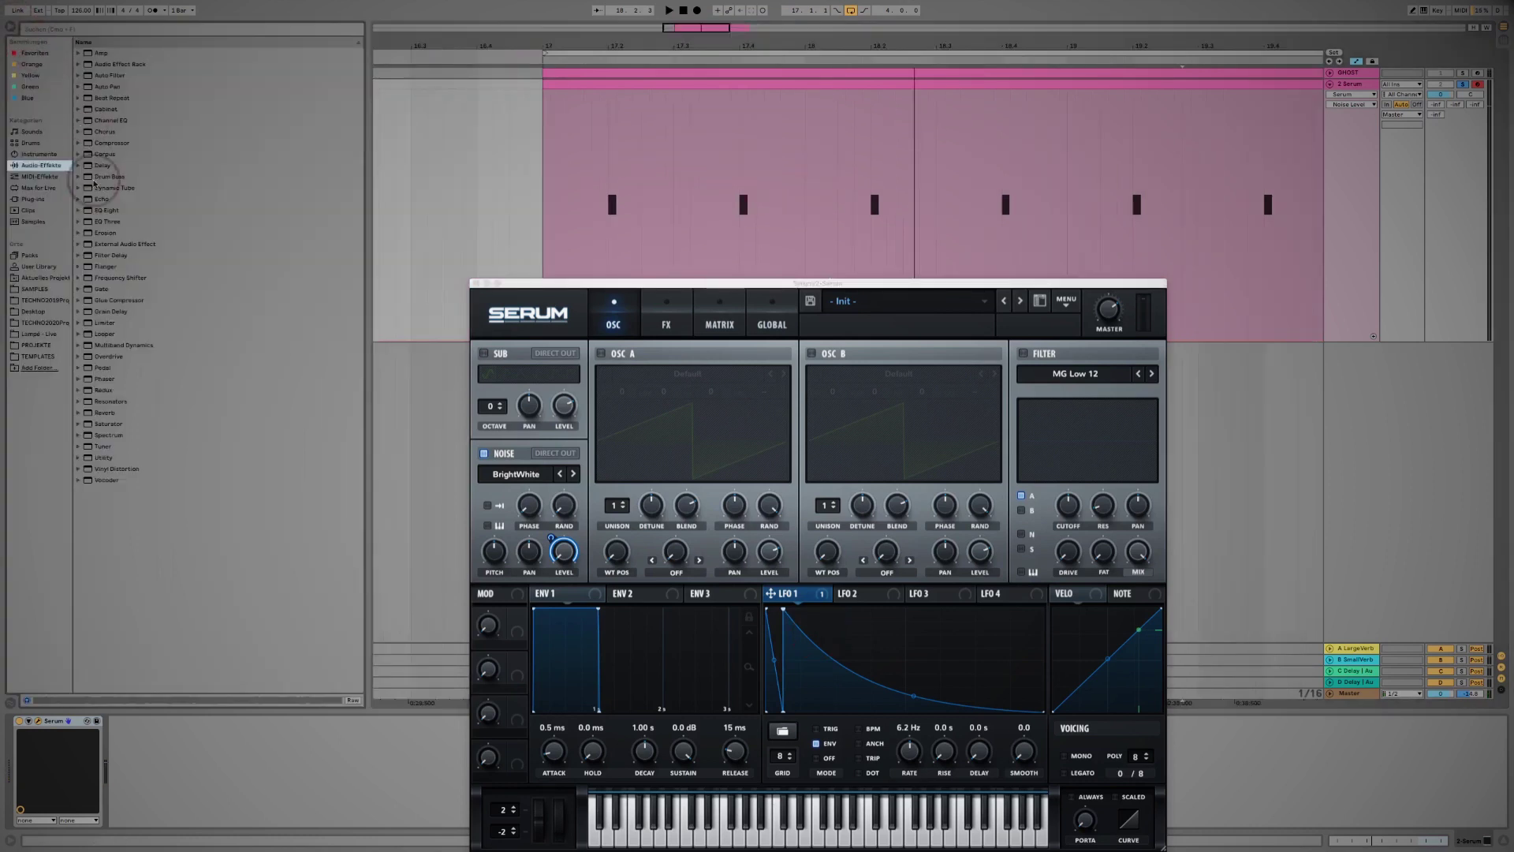
left_click(105, 211)
left_click_drag(105, 213, 180, 805)
left_click(11, 28)
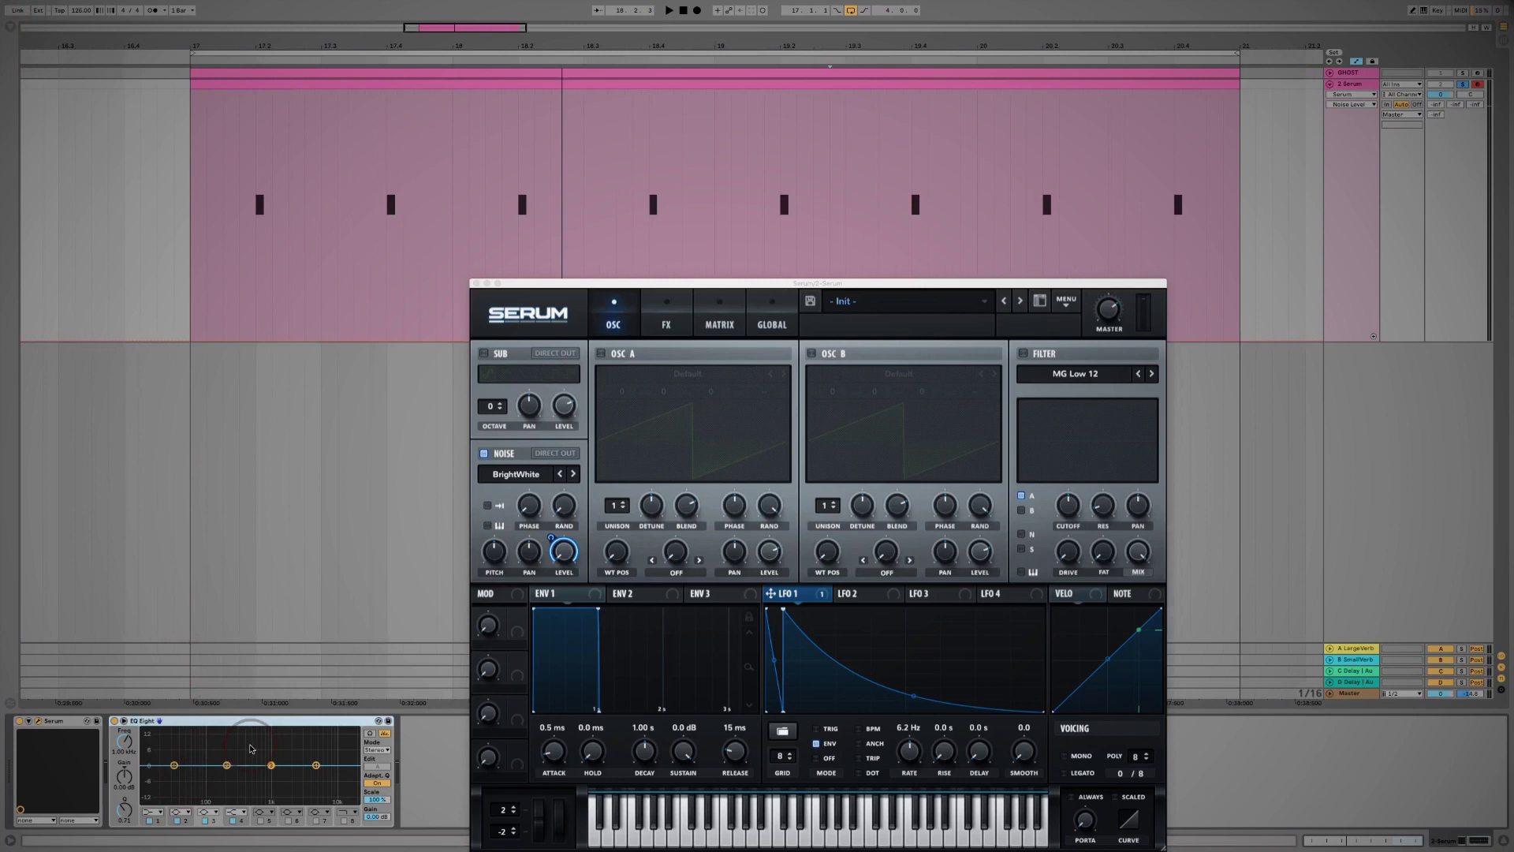
Set EQ Eight's band 1 to a low-cut filter and raise its cutoff frequency while listening.
left_click(158, 813)
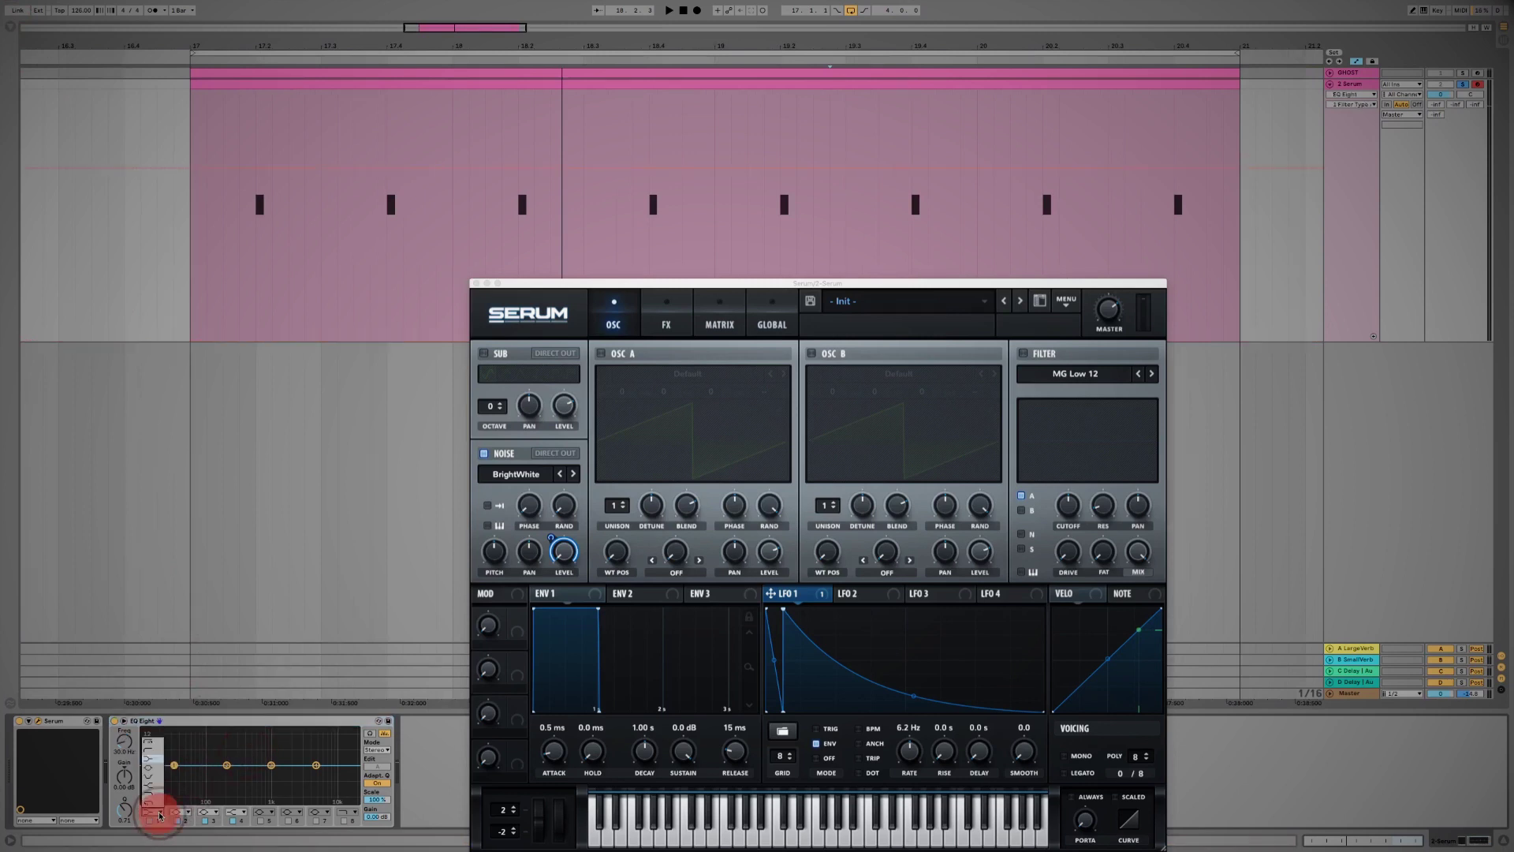
left_click(152, 758)
key("space")
left_click_drag(126, 743, 125, 725)
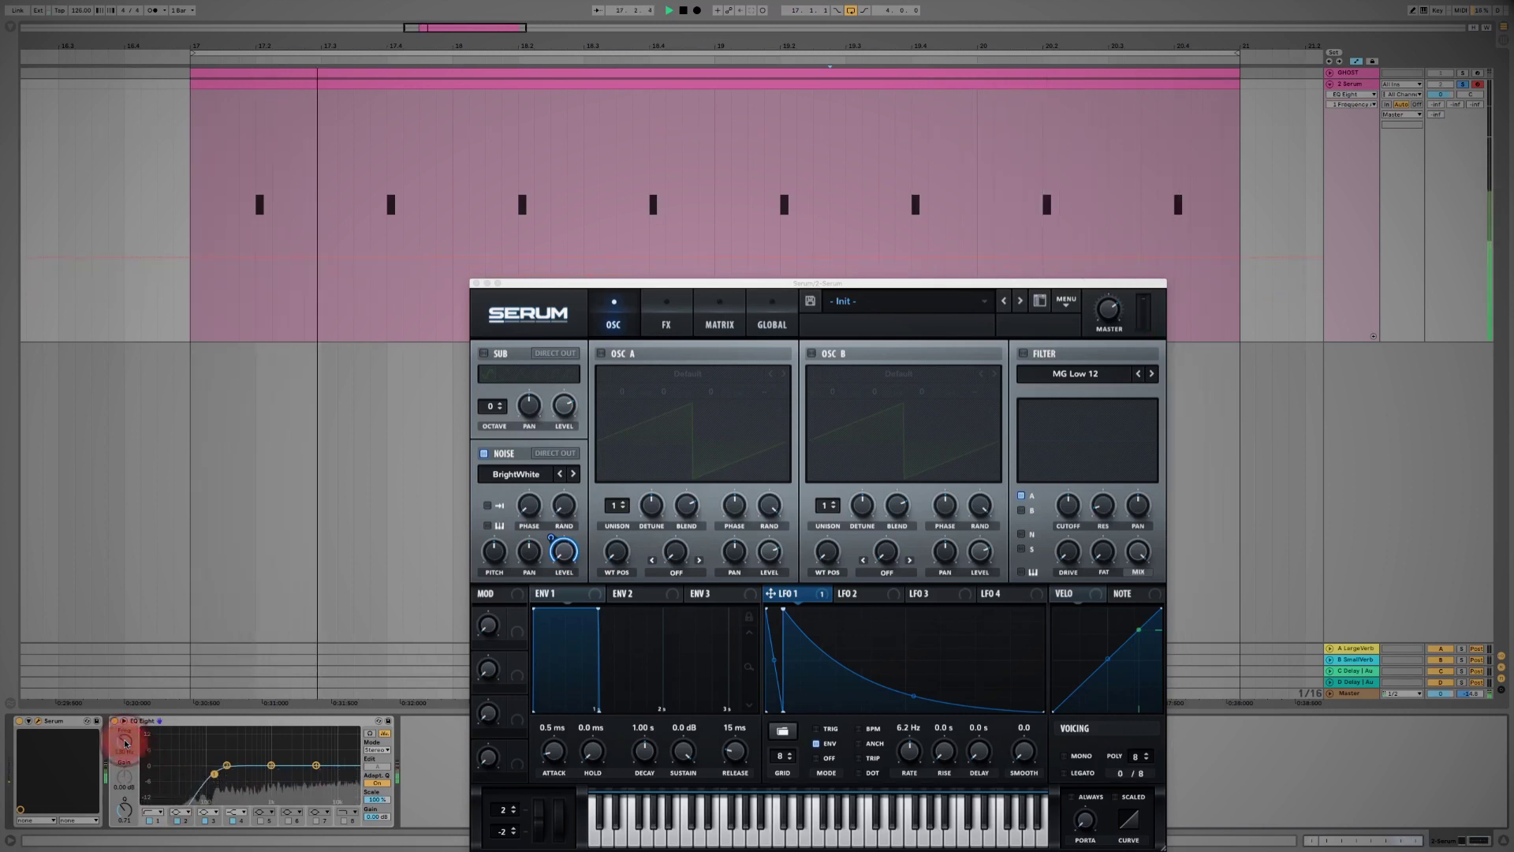
key("space")
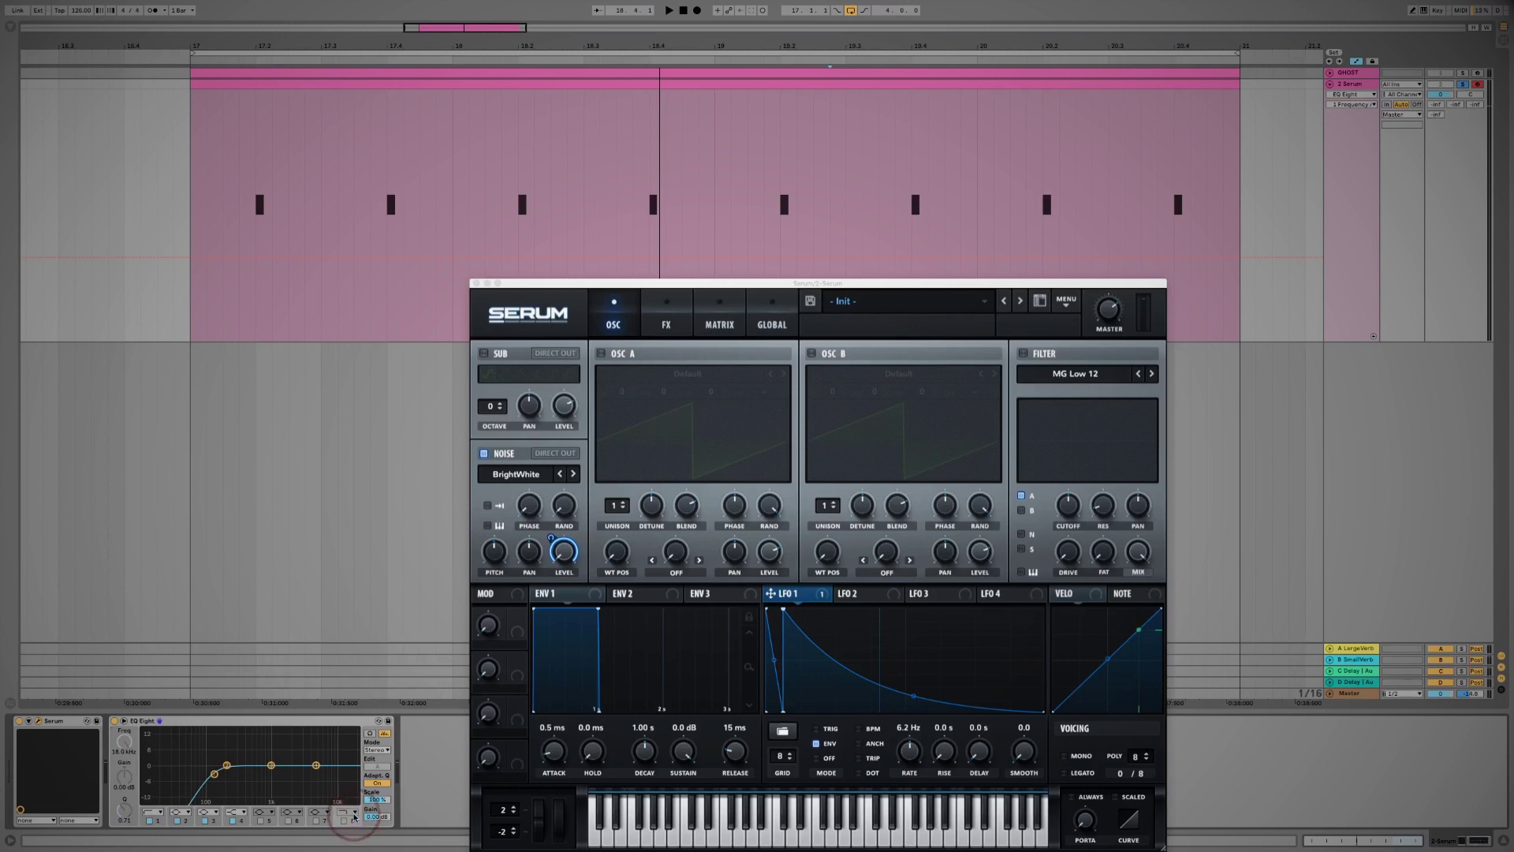
Use EQ Eight's band 8 as a high-cut filter and lower its cutoff to trim the top end during playback.
key("space")
left_click(124, 740)
left_click_drag(124, 740, 124, 742)
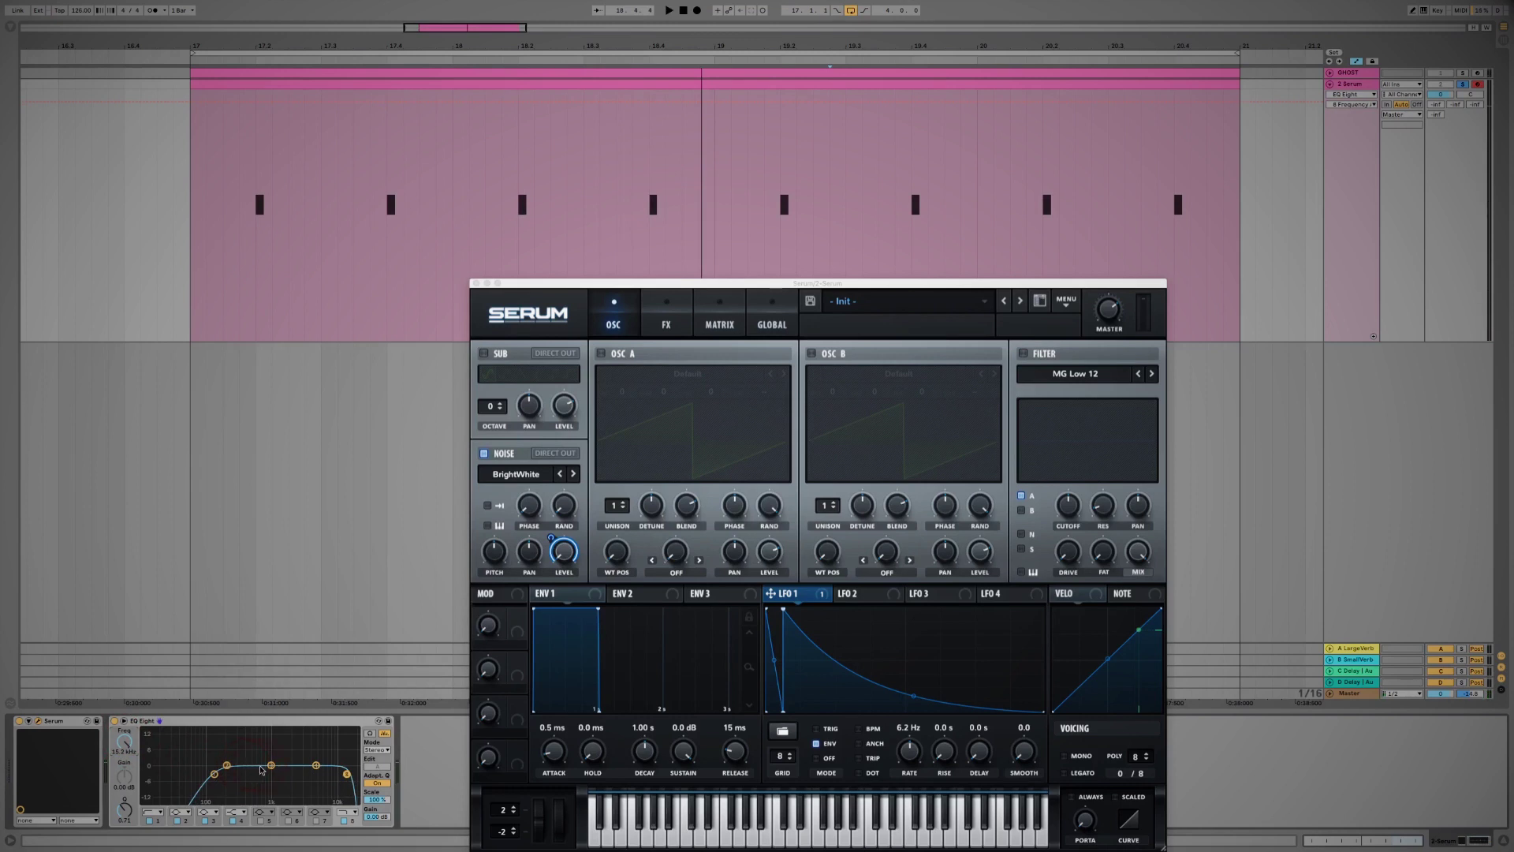
Boost EQ Eight's band 3 at about 530 Hz and raise the band 1 low-cut frequency to about 240 Hz.
left_click_drag(271, 766, 253, 753)
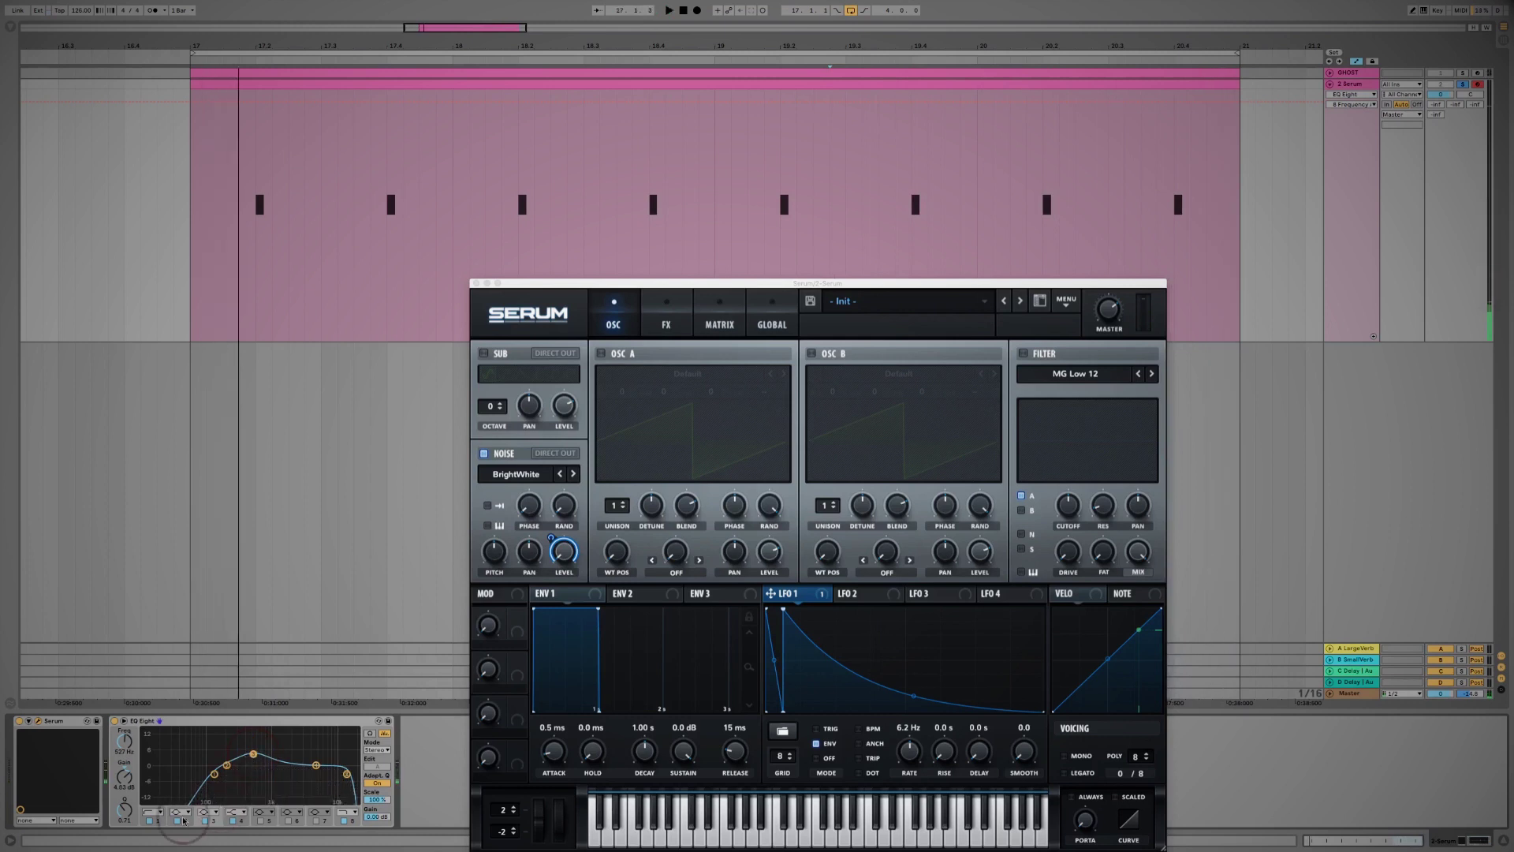
left_click(158, 821)
key("space")
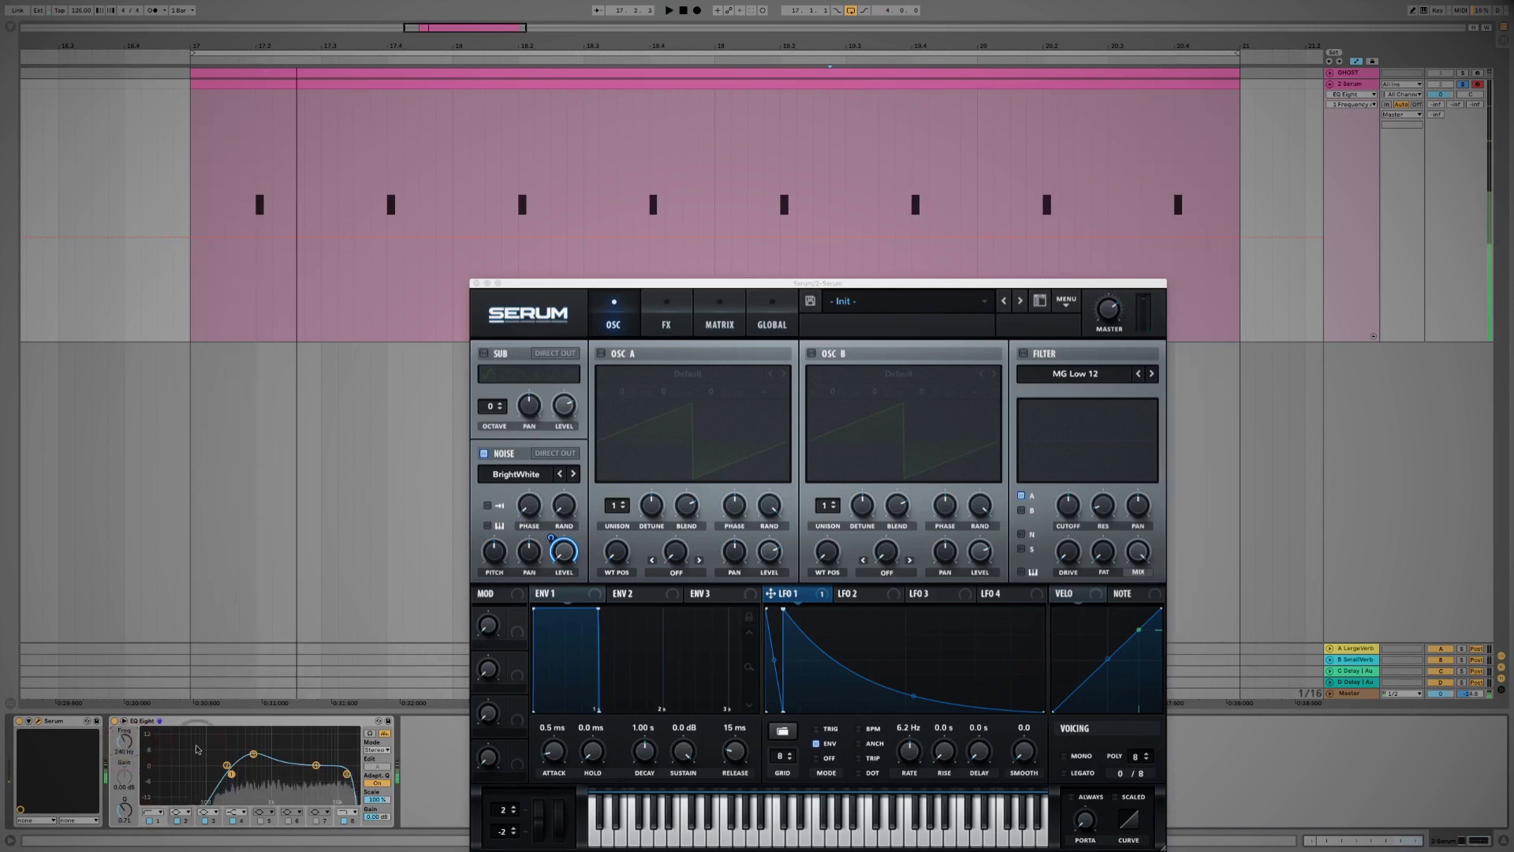
Close the Serum window and add a Compressor after EQ Eight.
left_click(477, 285)
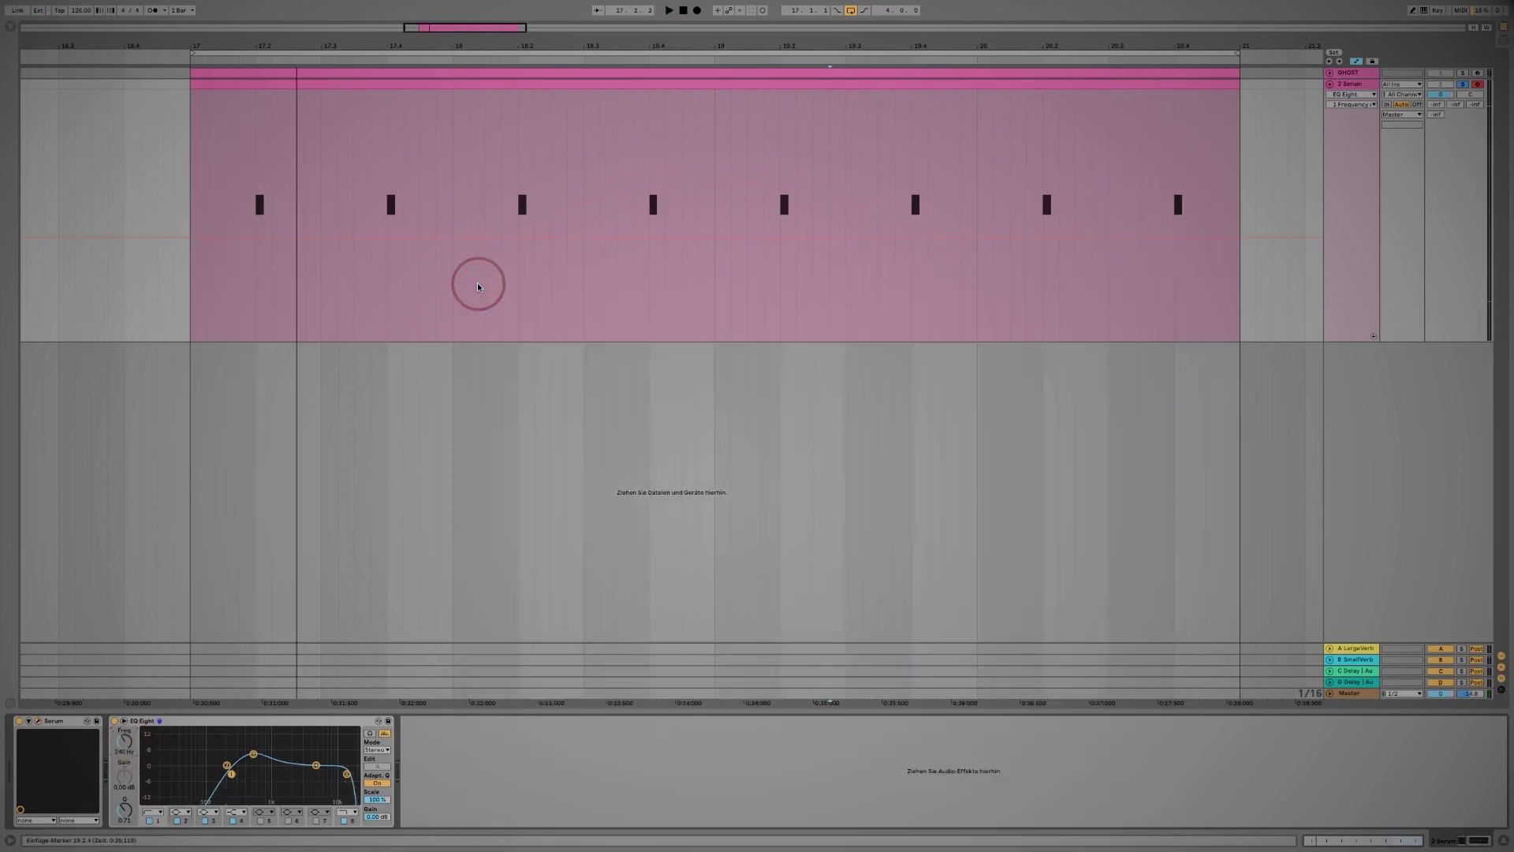
left_click(11, 29)
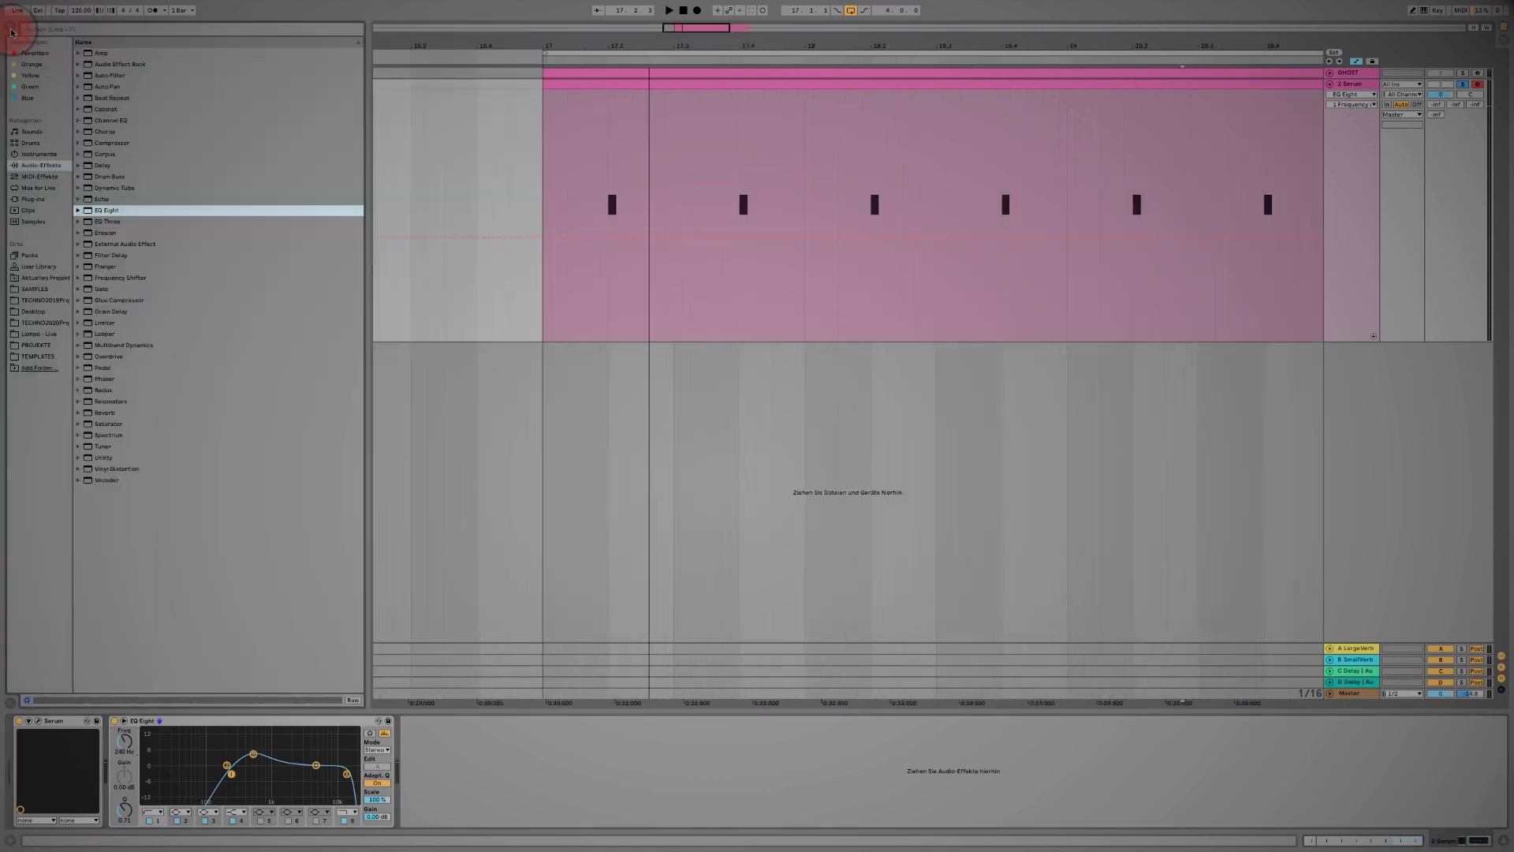
left_click_drag(110, 145, 427, 765)
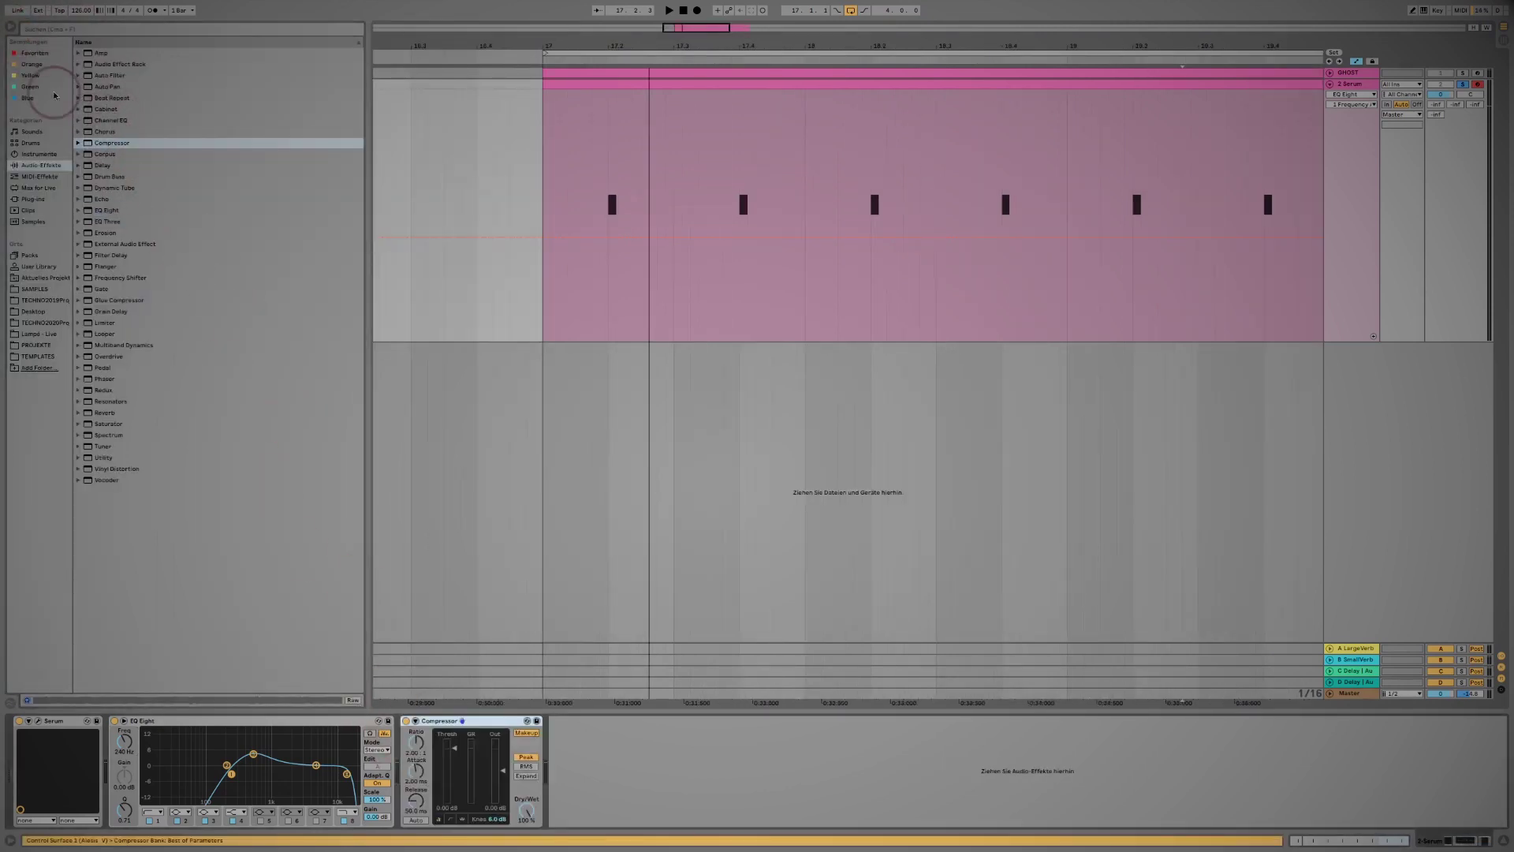
left_click(12, 30)
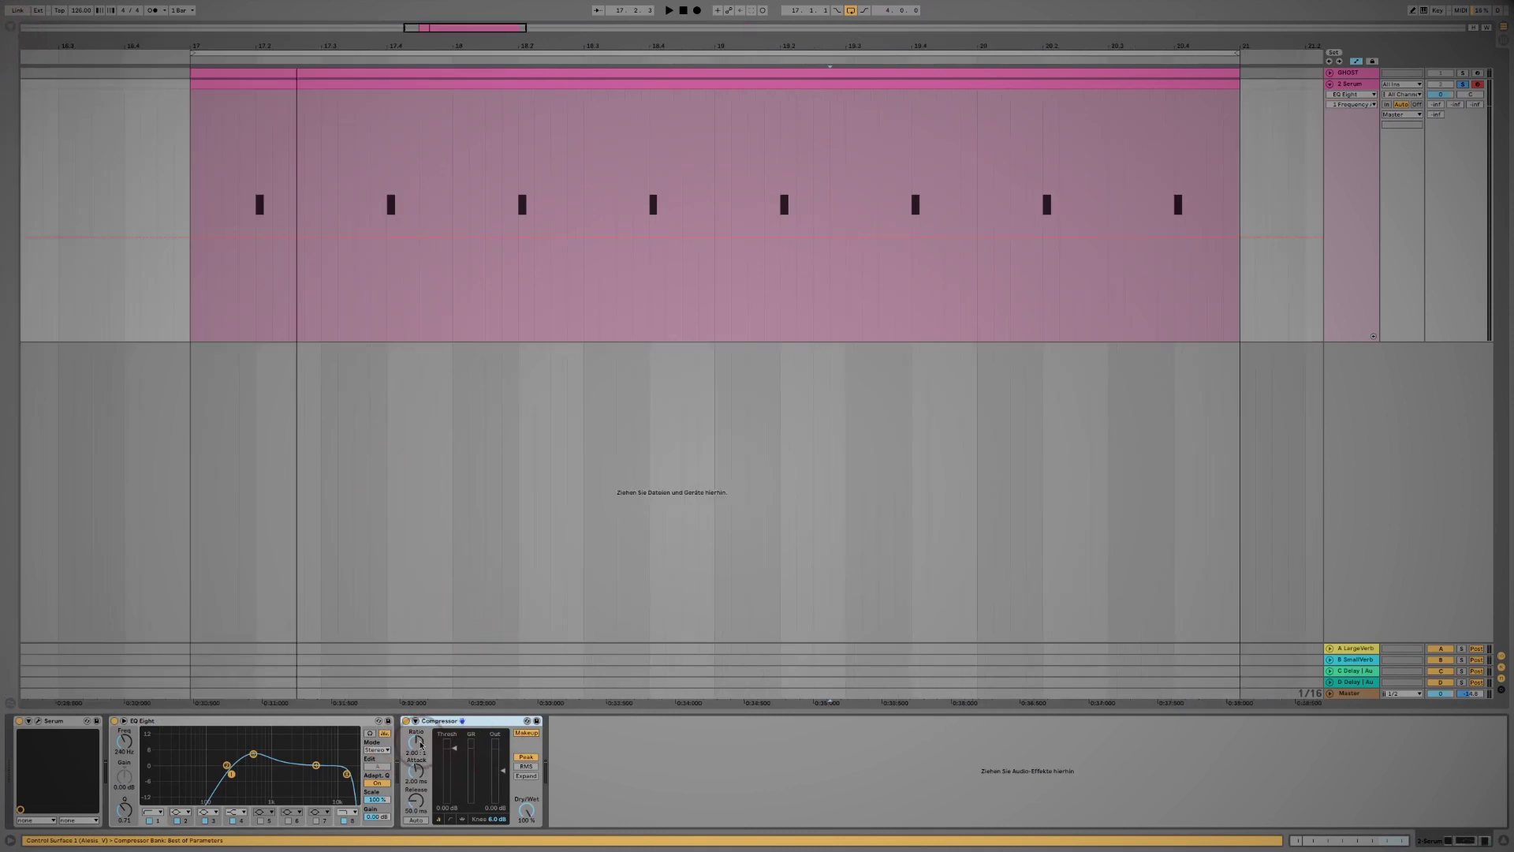
Set the Compressor's ratio to about 4:1 and its attack to about 6.9 ms, with RMS detection.
left_click_drag(420, 742, 421, 732)
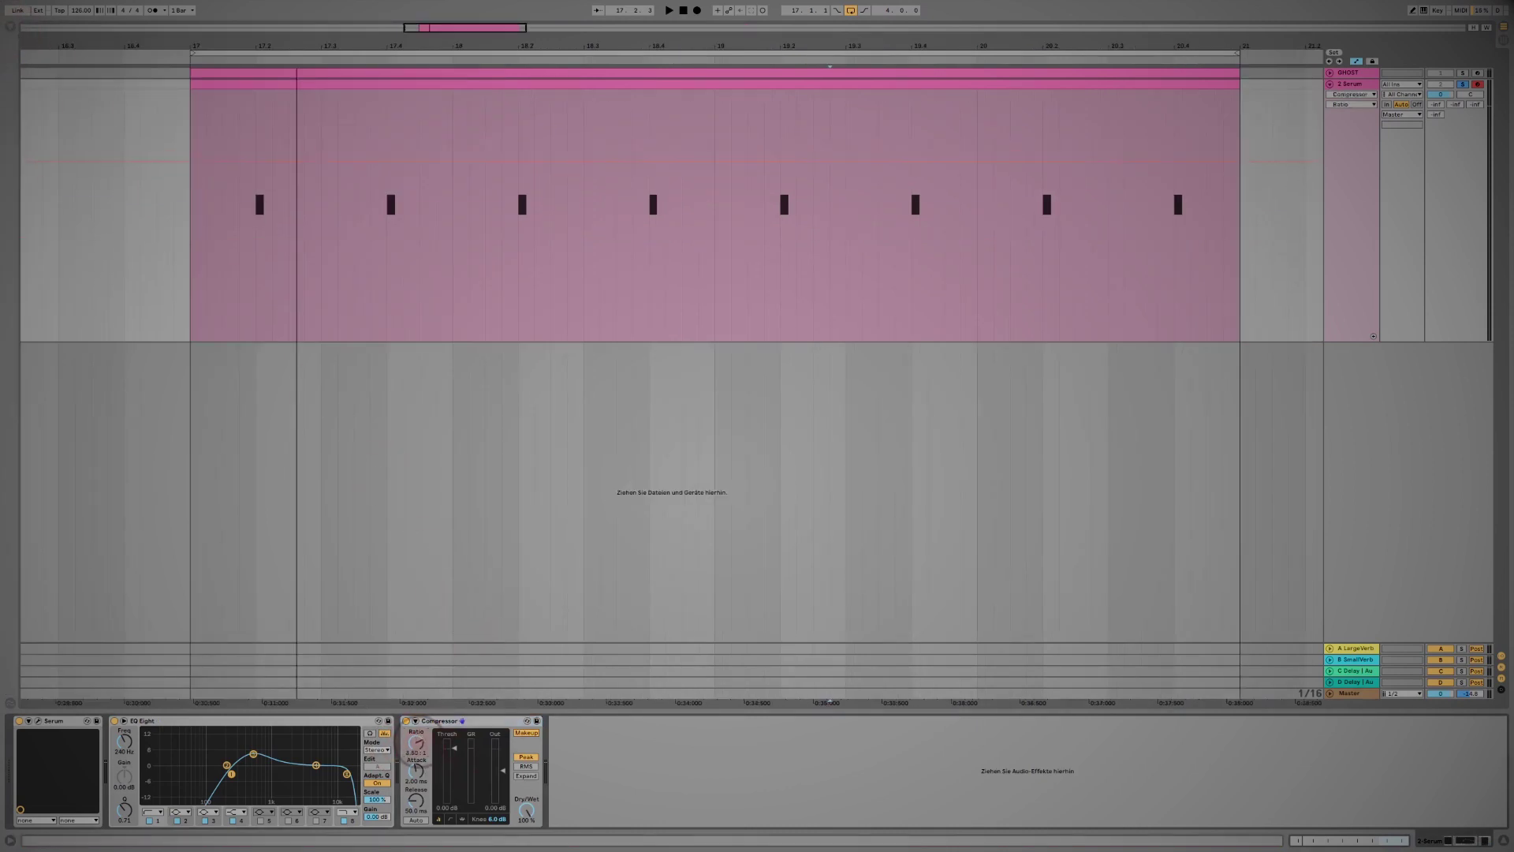
left_click_drag(421, 742, 420, 744)
key("space")
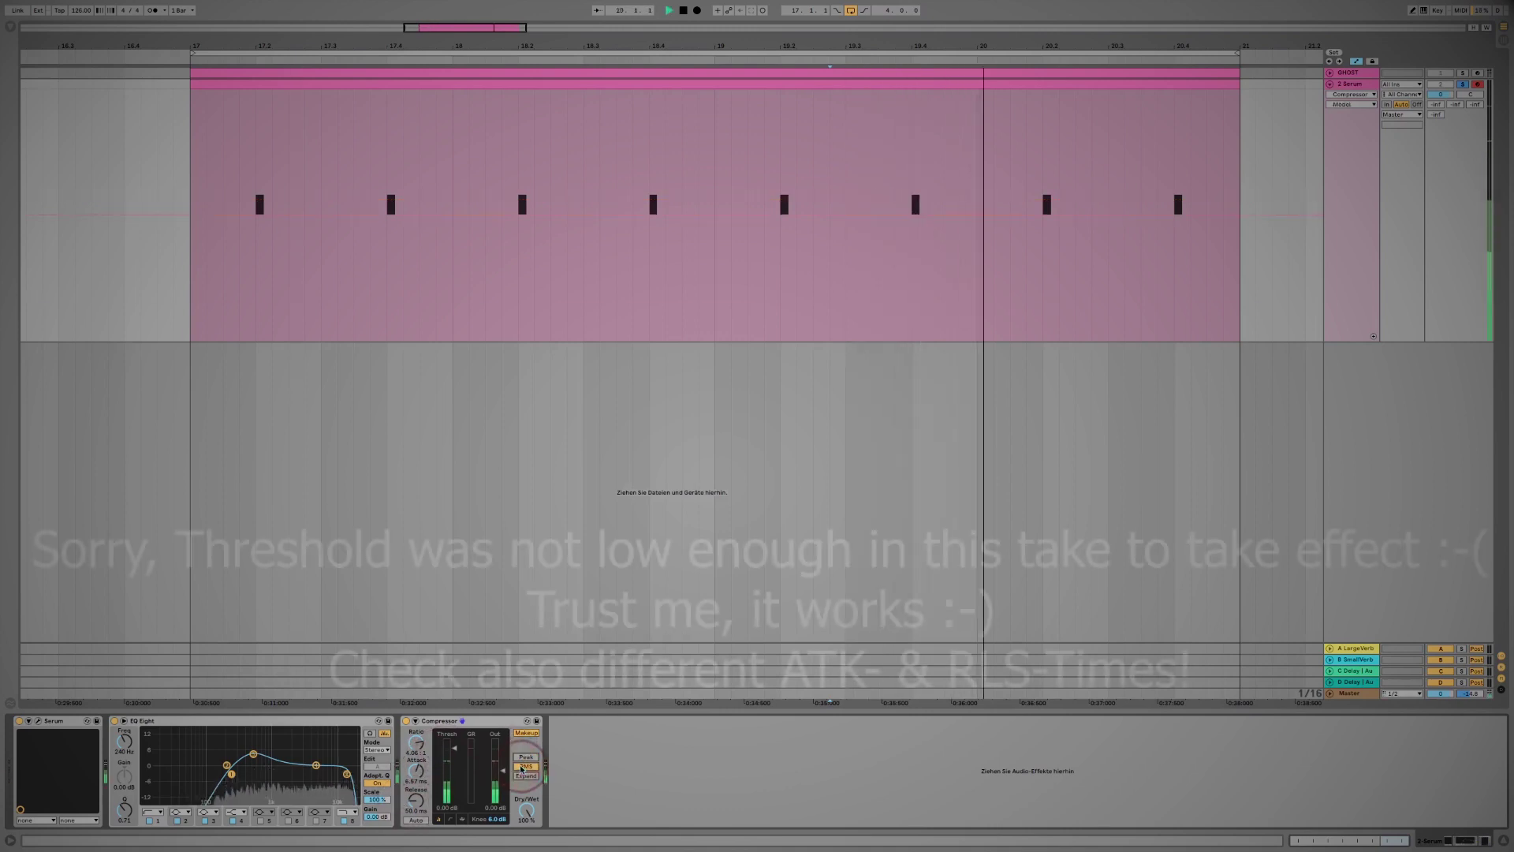
Lower the Compressor's threshold to about -13.4 dB and adjust its release time during playback.
left_click_drag(457, 749, 456, 770)
left_click(455, 774)
left_click_drag(416, 802, 416, 805)
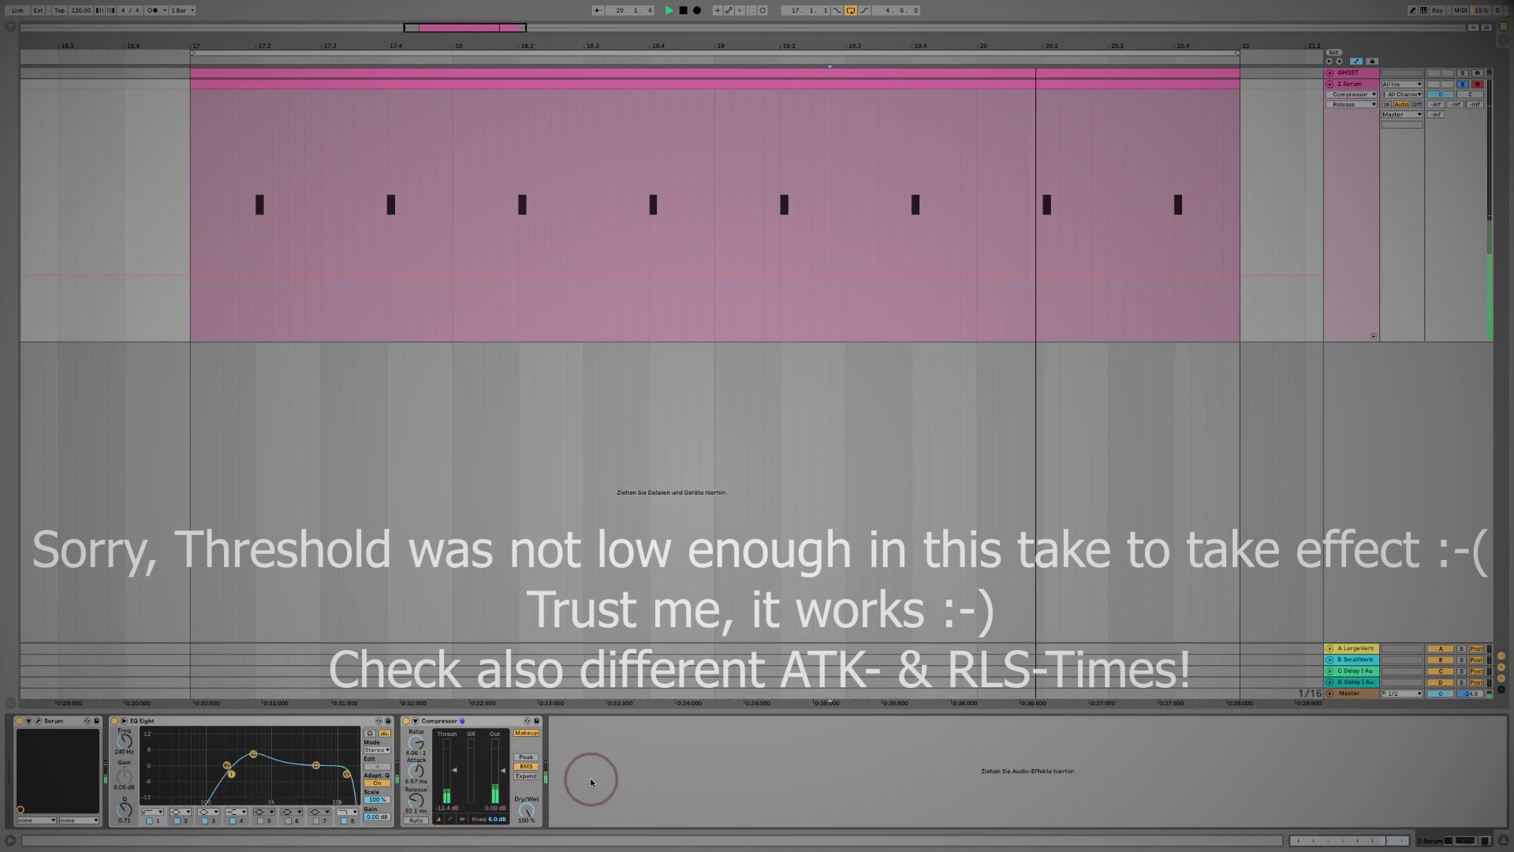
key("space")
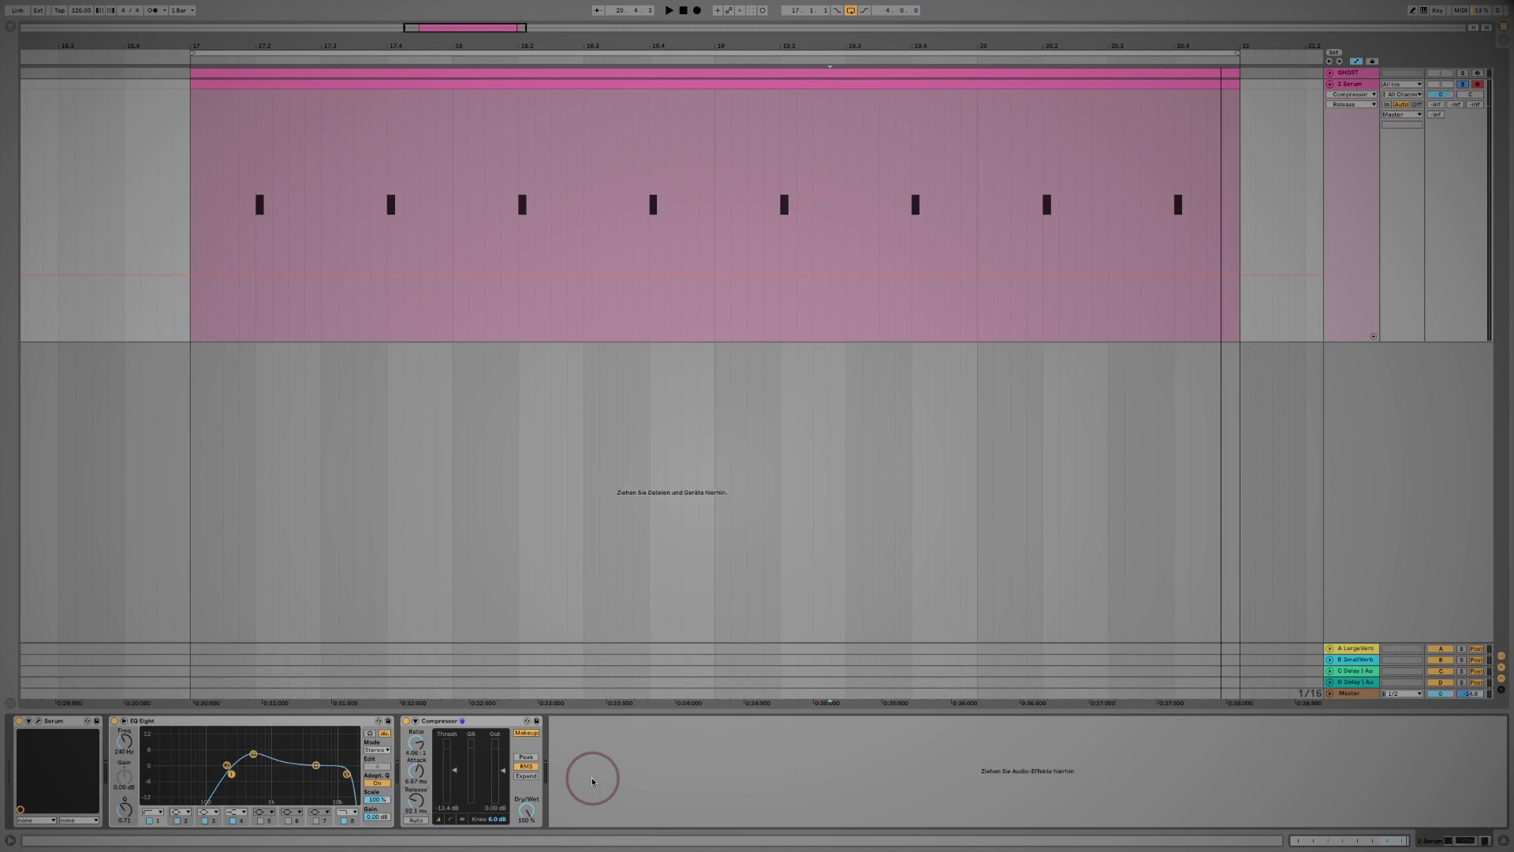
Add a Delay effect after the Compressor.
left_click(10, 26)
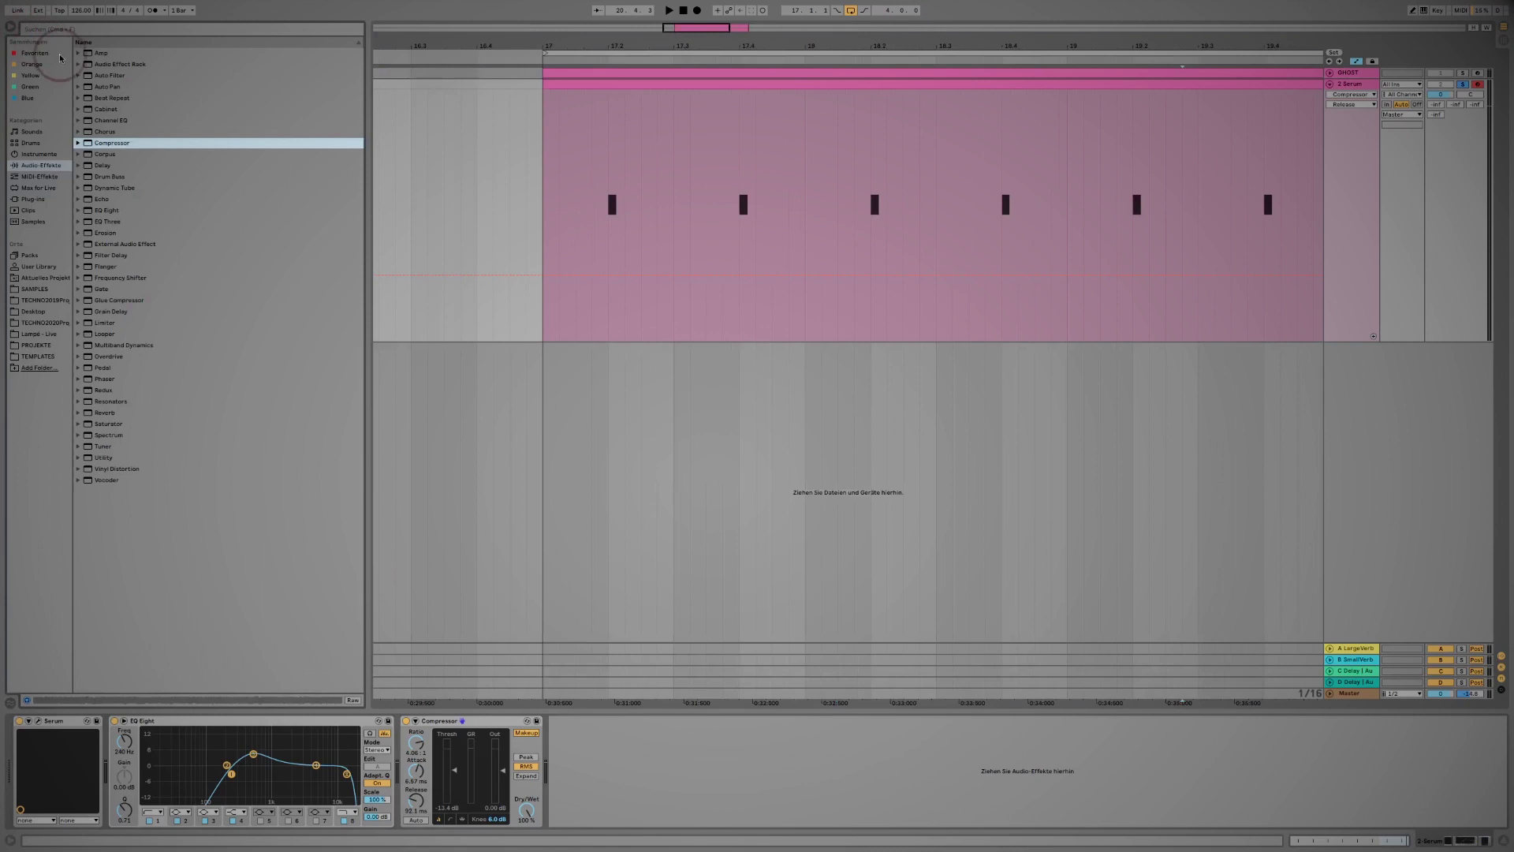
left_click_drag(103, 166, 592, 732)
left_click(10, 26)
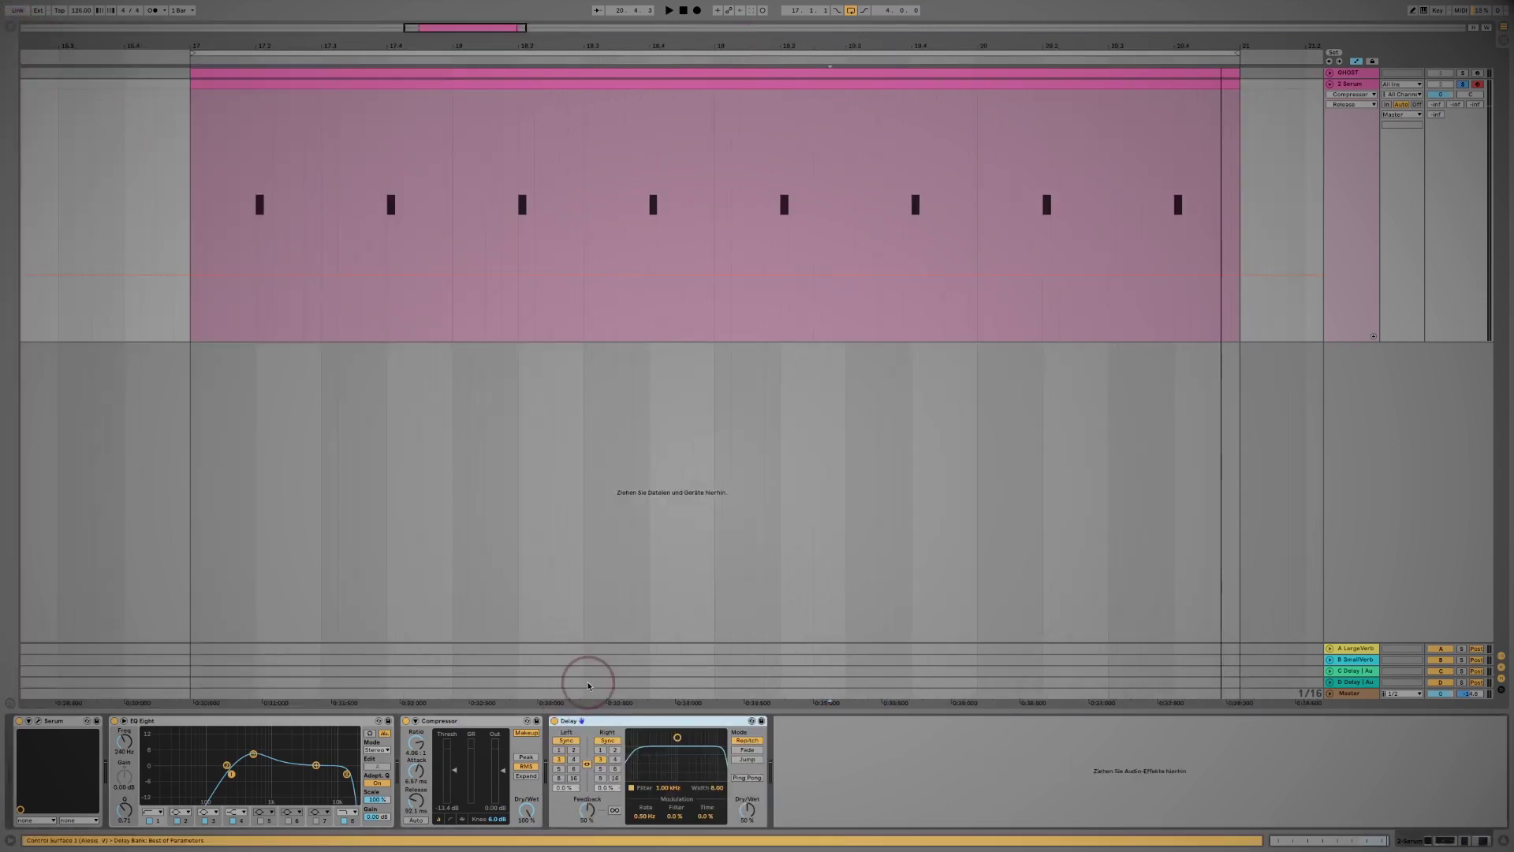
Switch the Delay's channels from Sync to Time, with dry/wet at 100% and feedback at 0%.
left_click(606, 741)
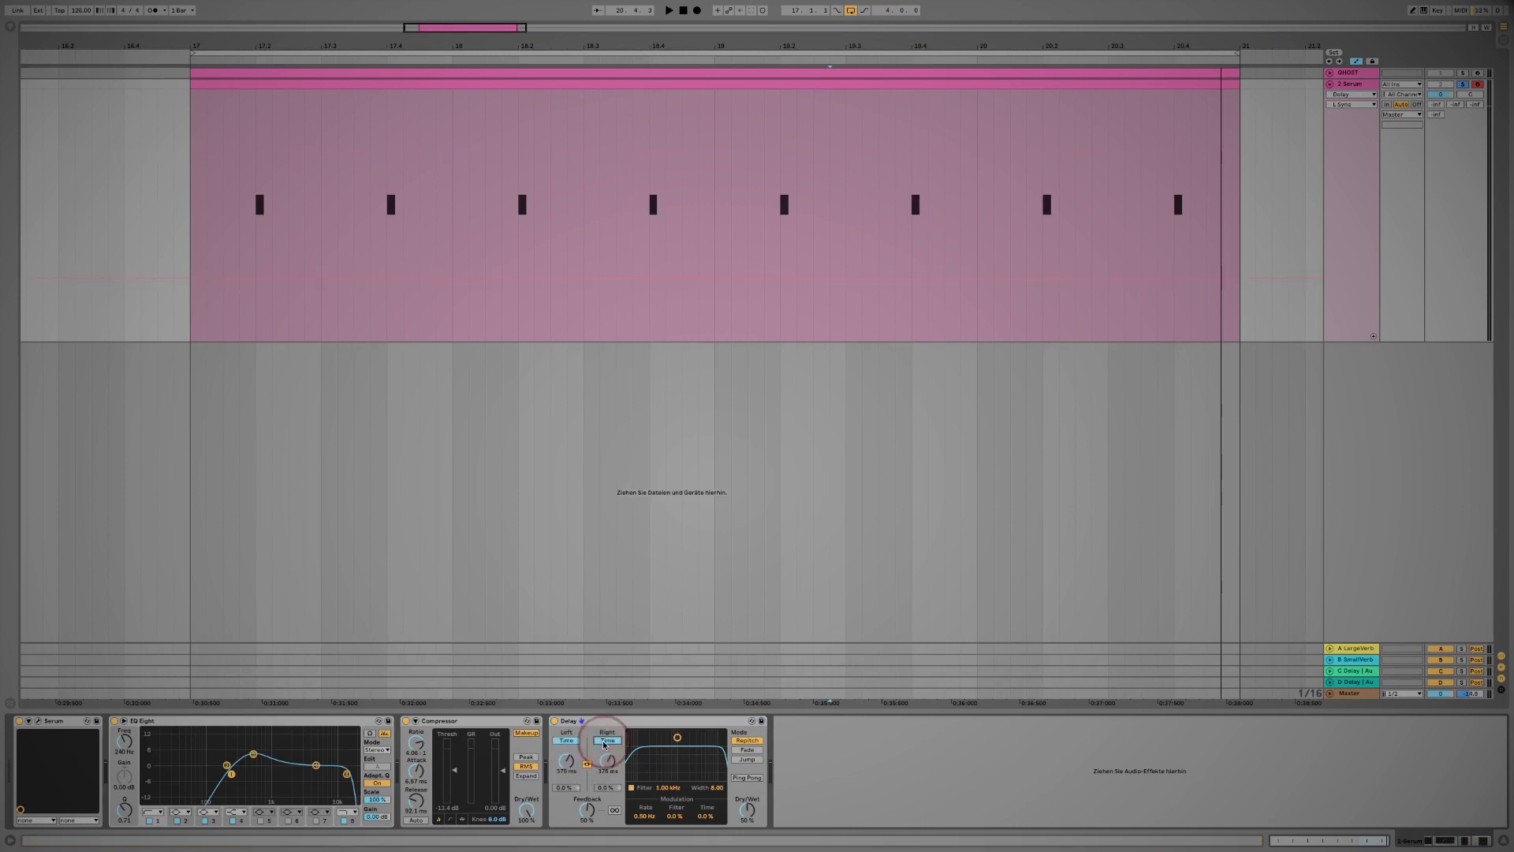
left_click(755, 819)
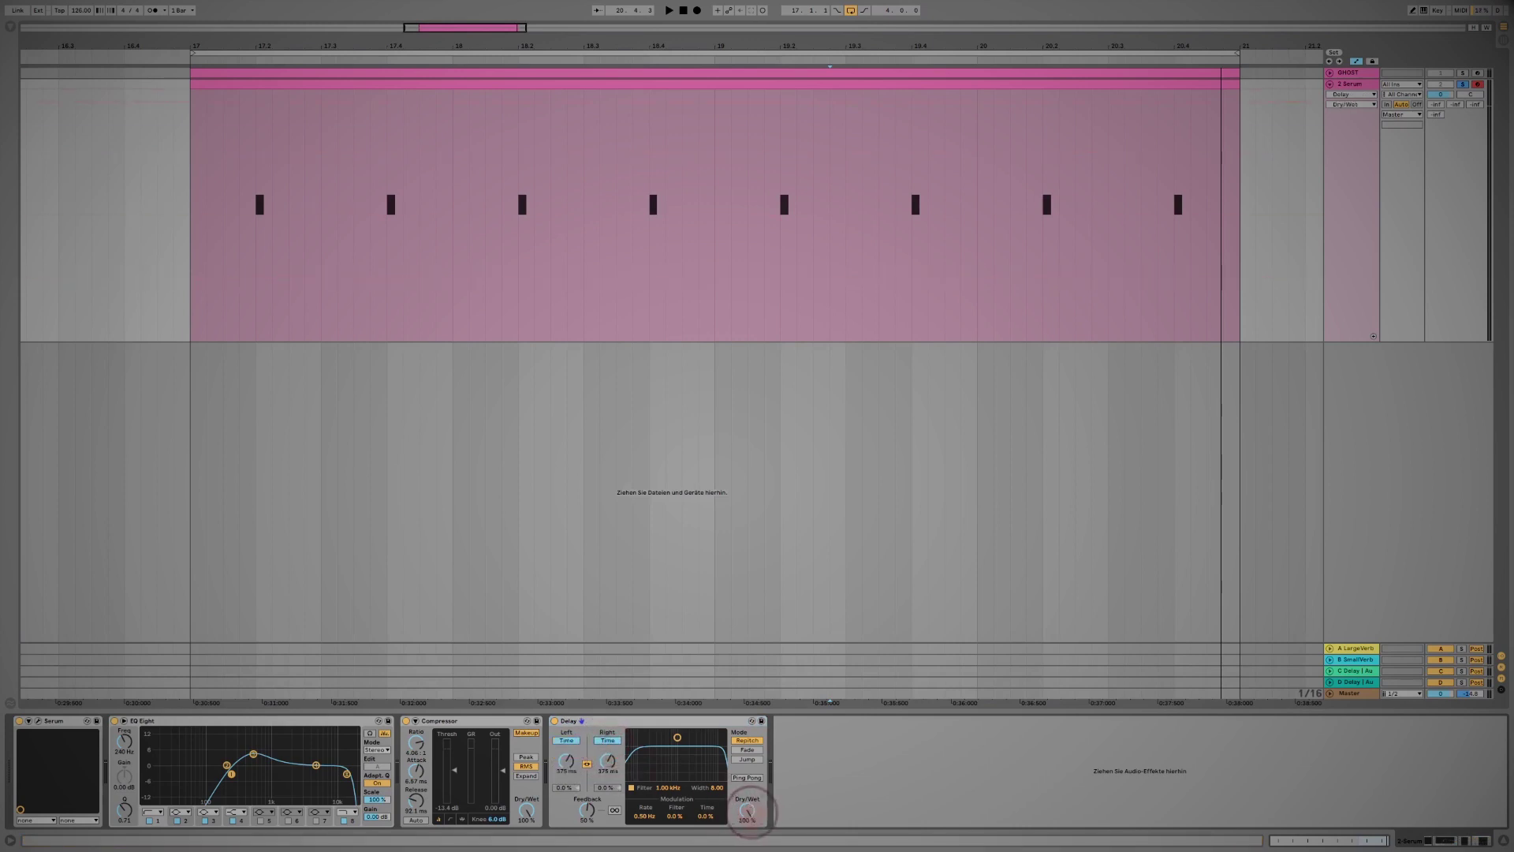
left_click(588, 811)
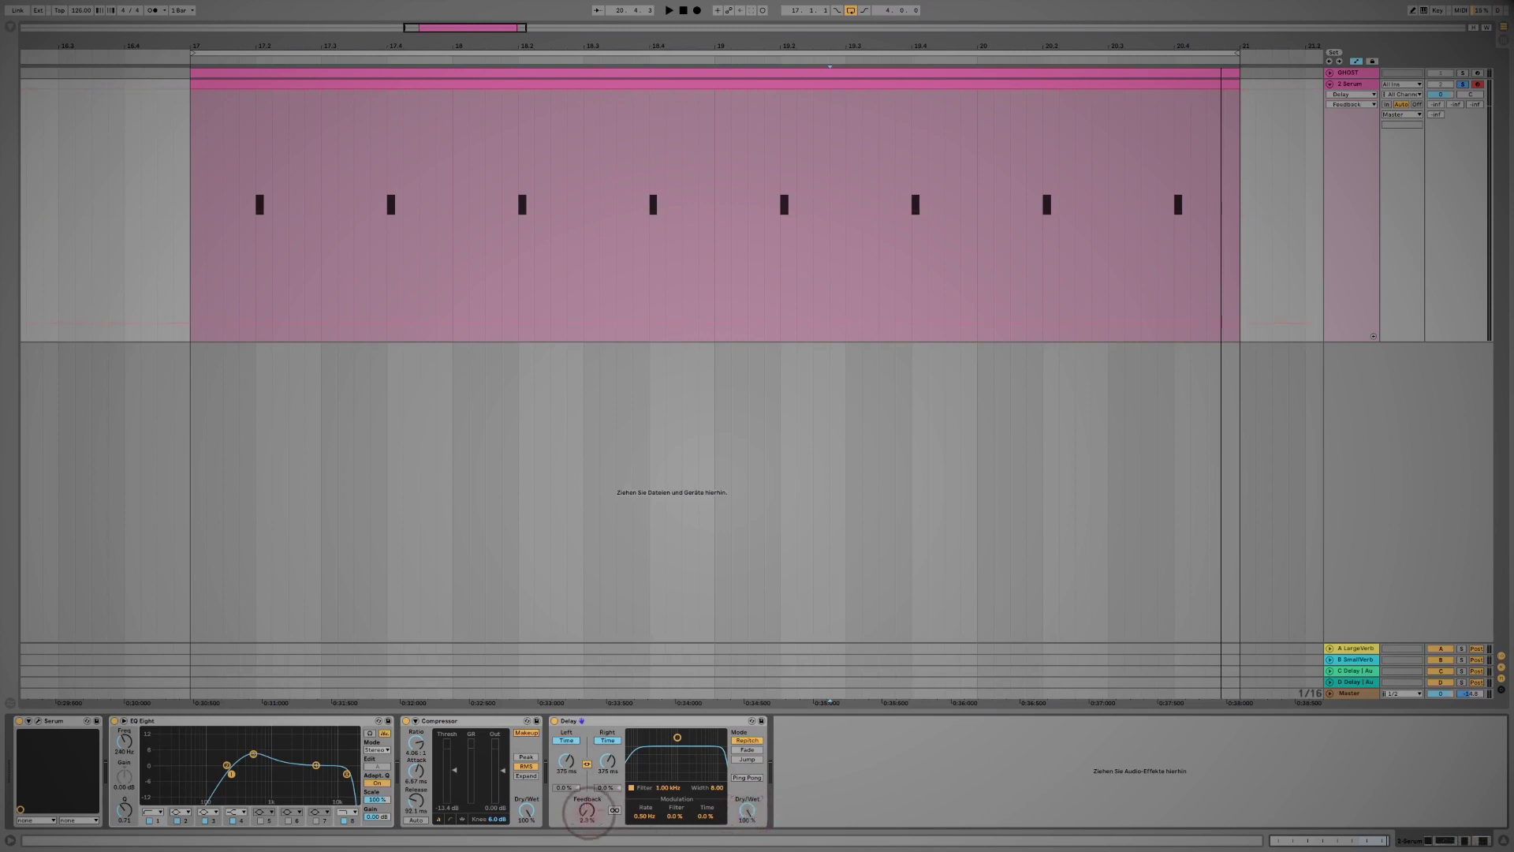
Set the Delay's left time to 1.00 ms, unlink the channels, and raise the right time slightly above it during playback.
left_click(564, 760)
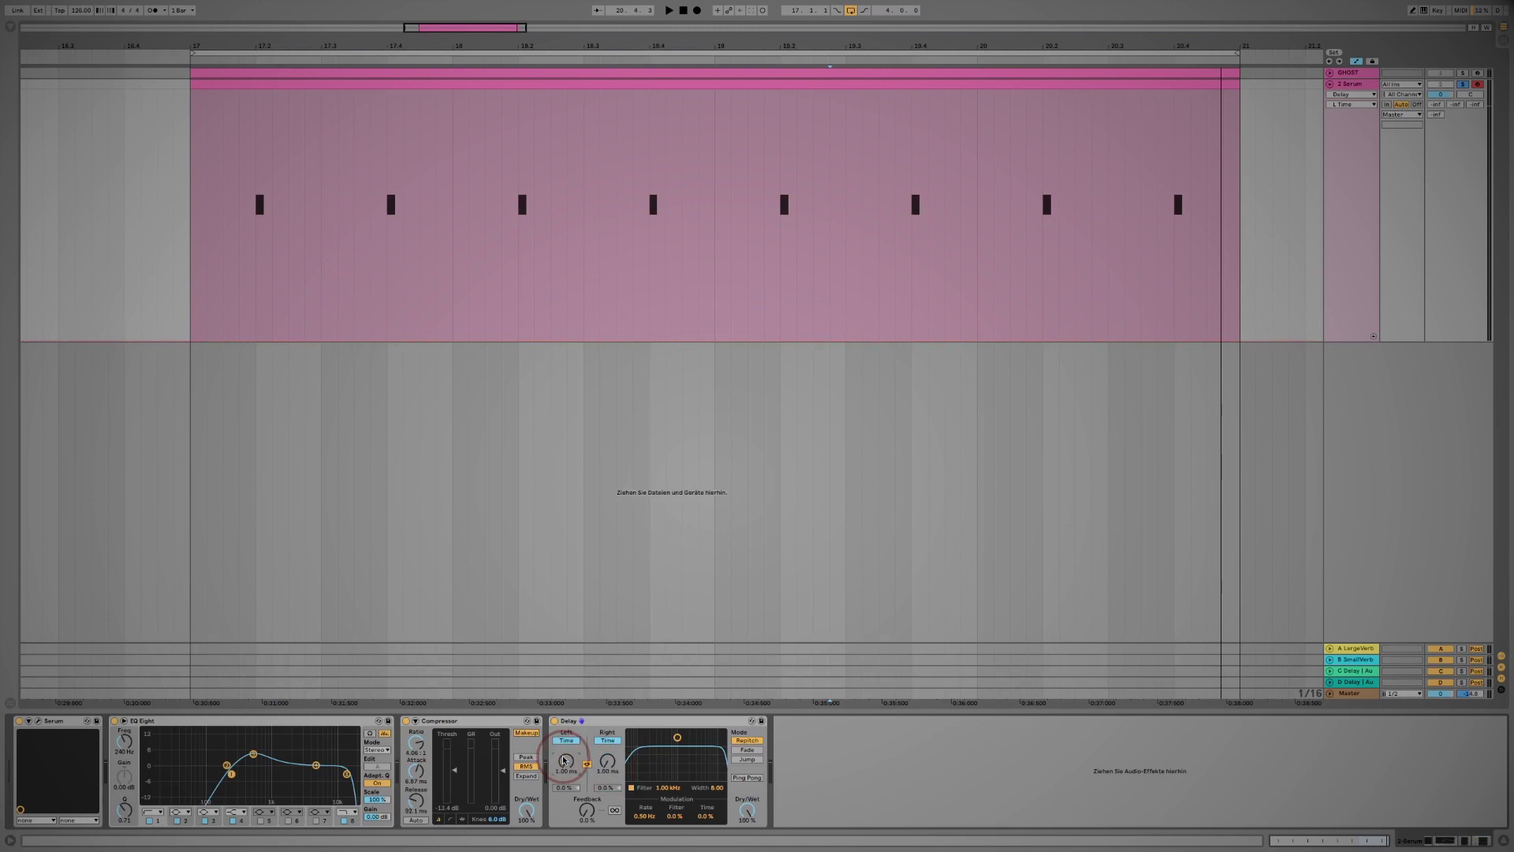
left_click(588, 765)
left_click(588, 765)
left_click(604, 739)
key("space")
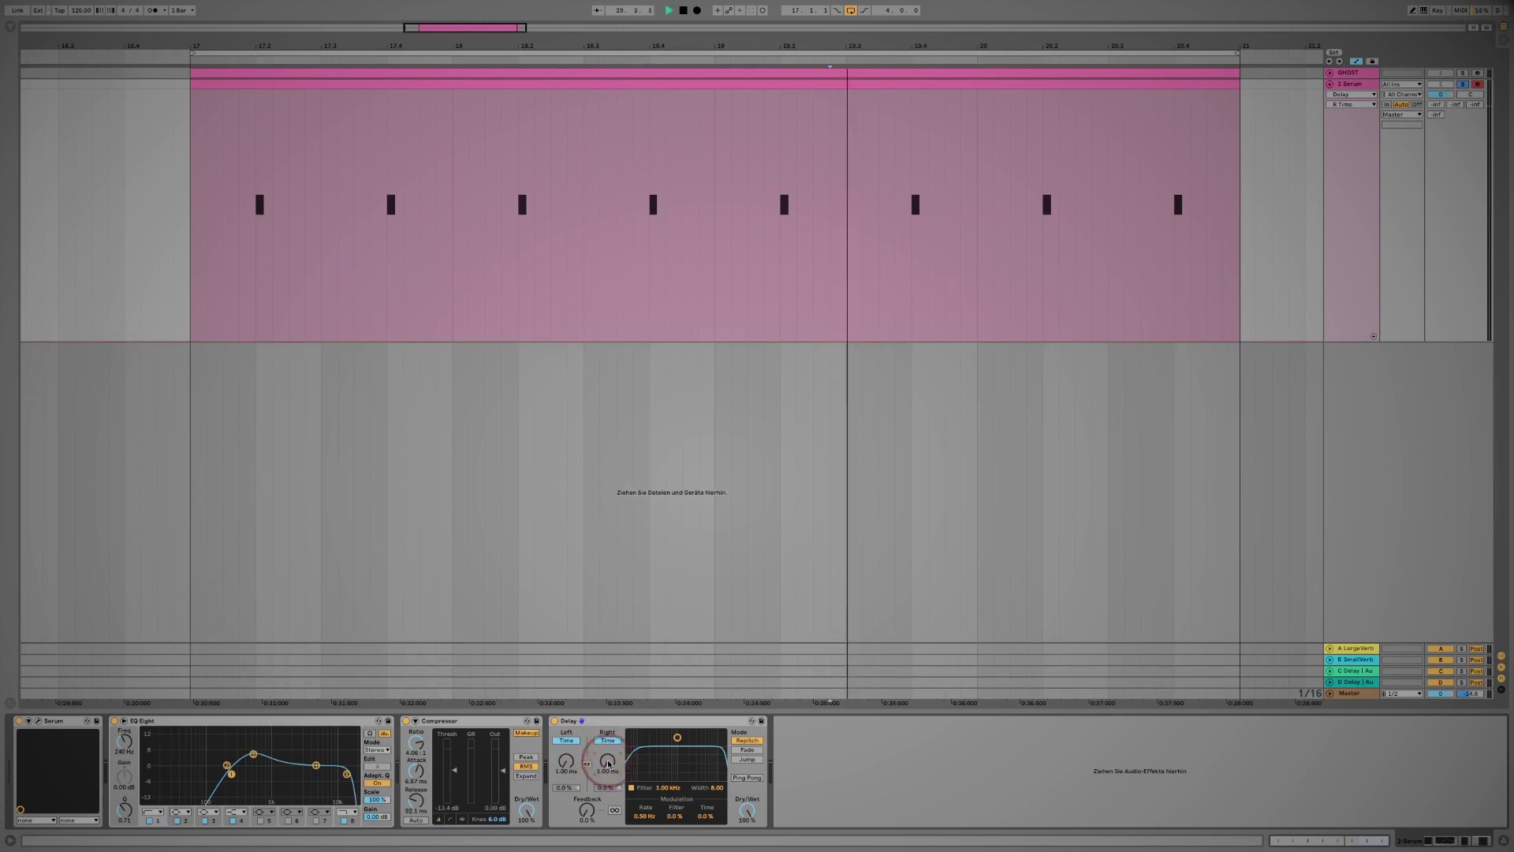
left_click_drag(604, 762, 607, 766)
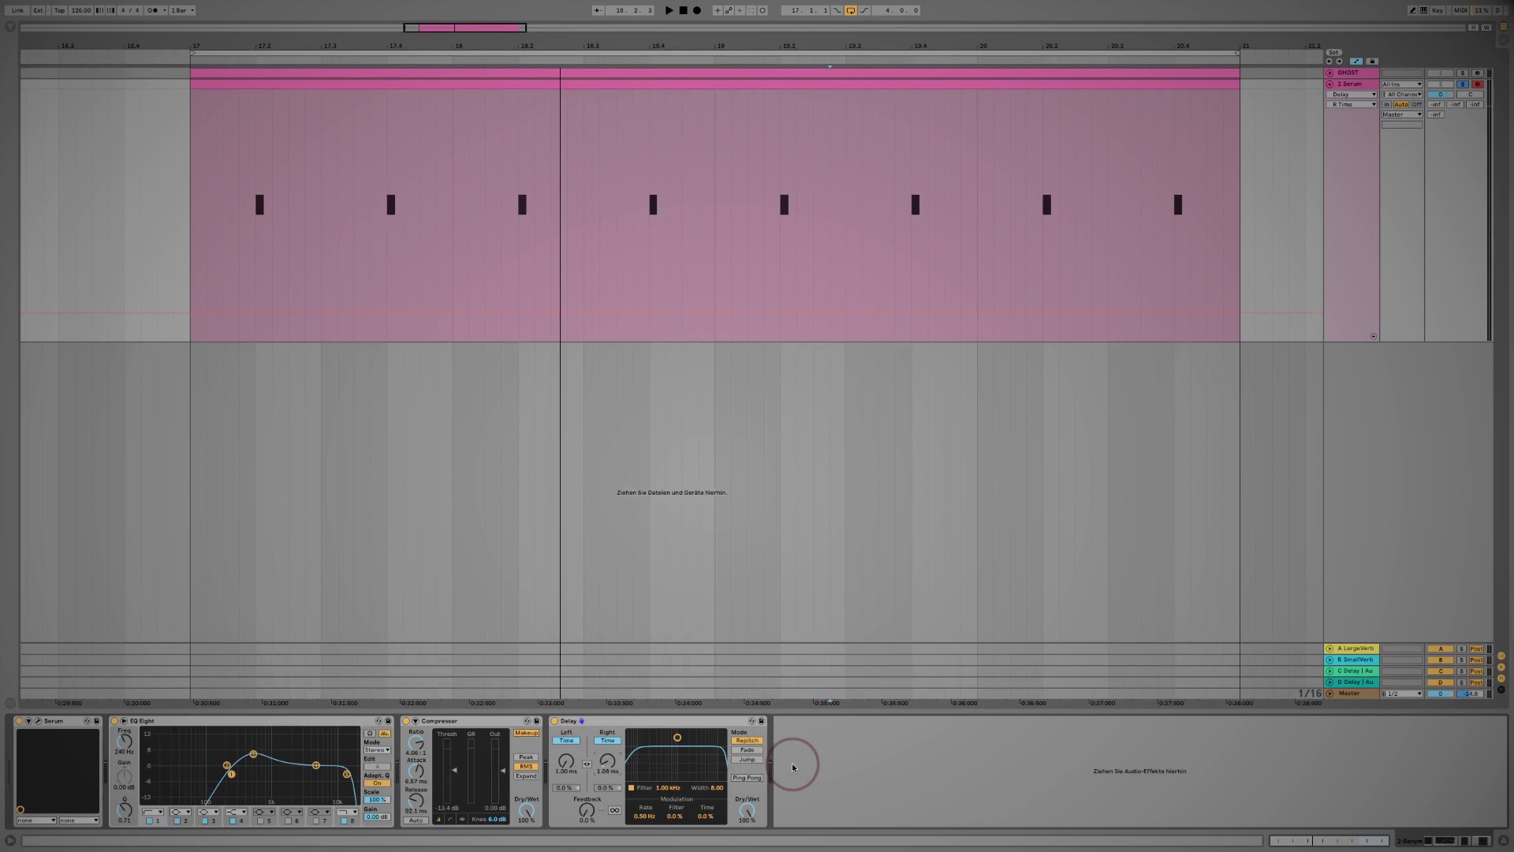
Add an Overdrive effect after the Delay.
left_click(10, 25)
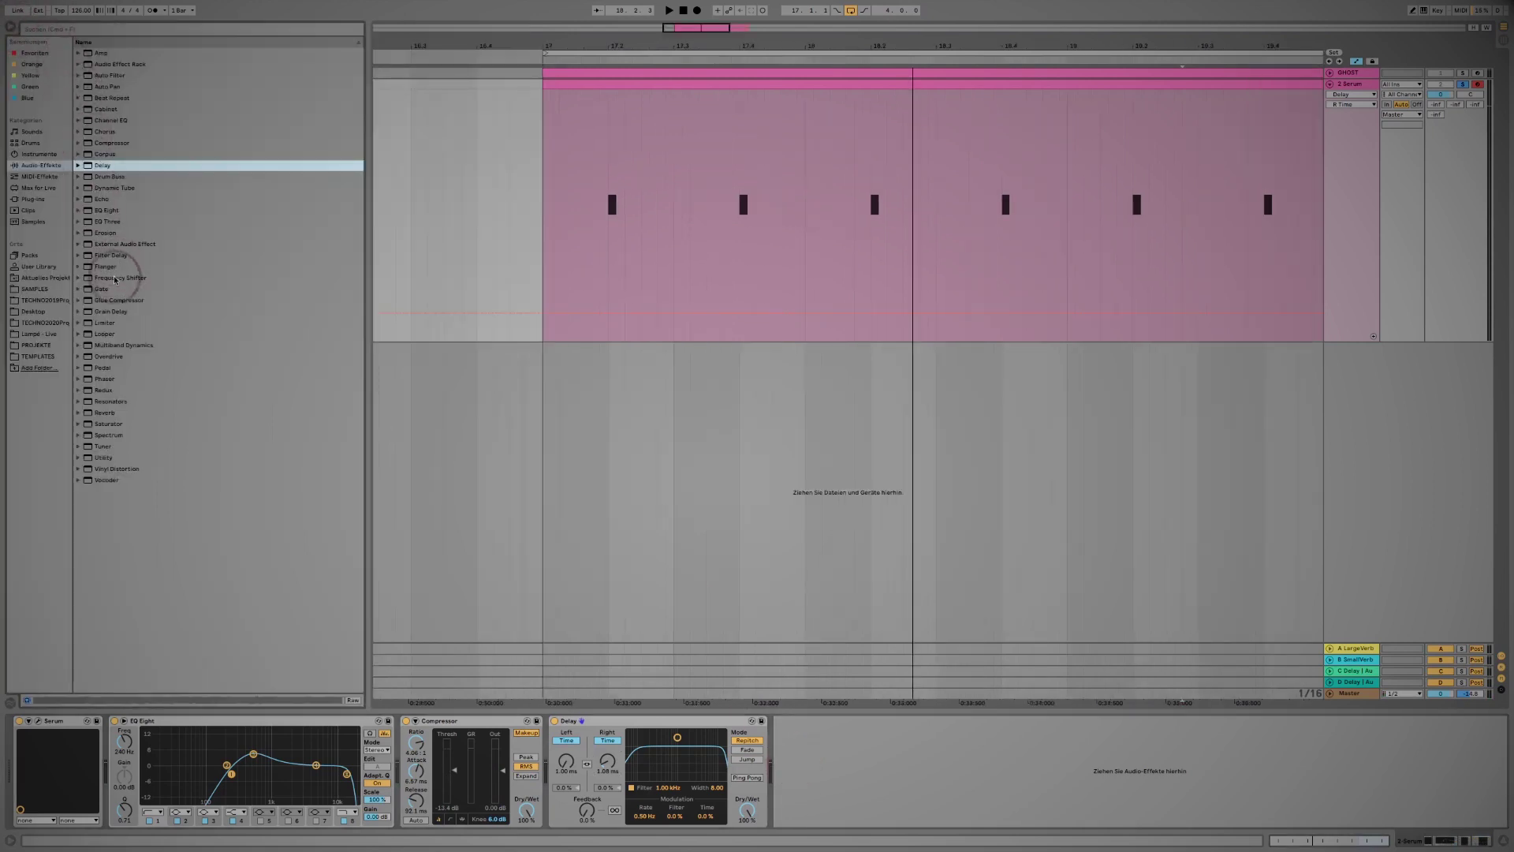
mouse_move(108, 356)
left_mouse_down()
mouse_move(331, 565)
mouse_move(749, 772)
mouse_move(792, 771)
mouse_move(591, 802)
mouse_move(749, 801)
mouse_move(793, 783)
left_mouse_up()
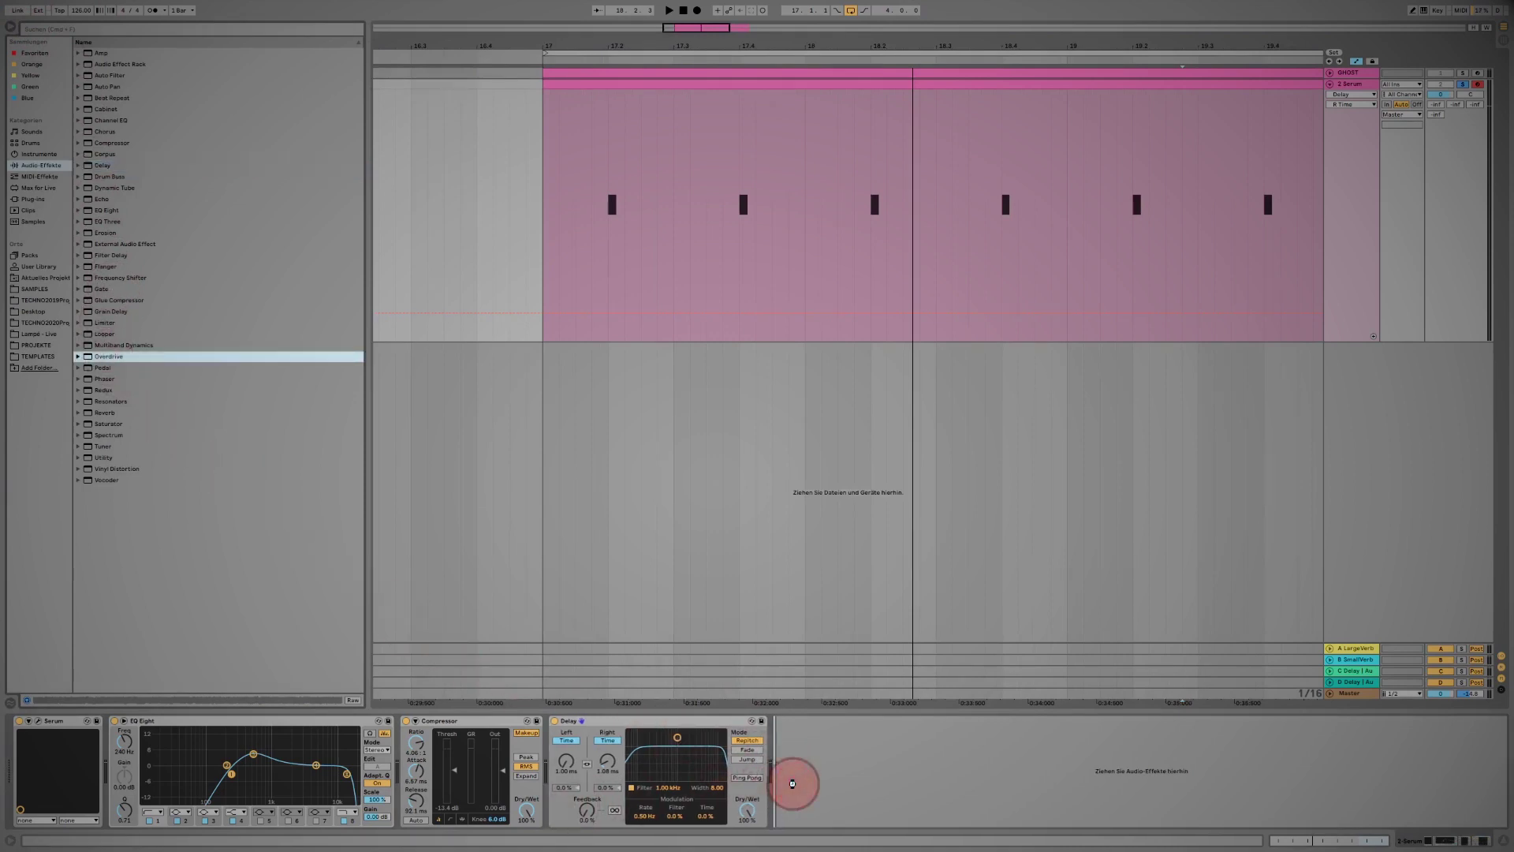
left_click(11, 33)
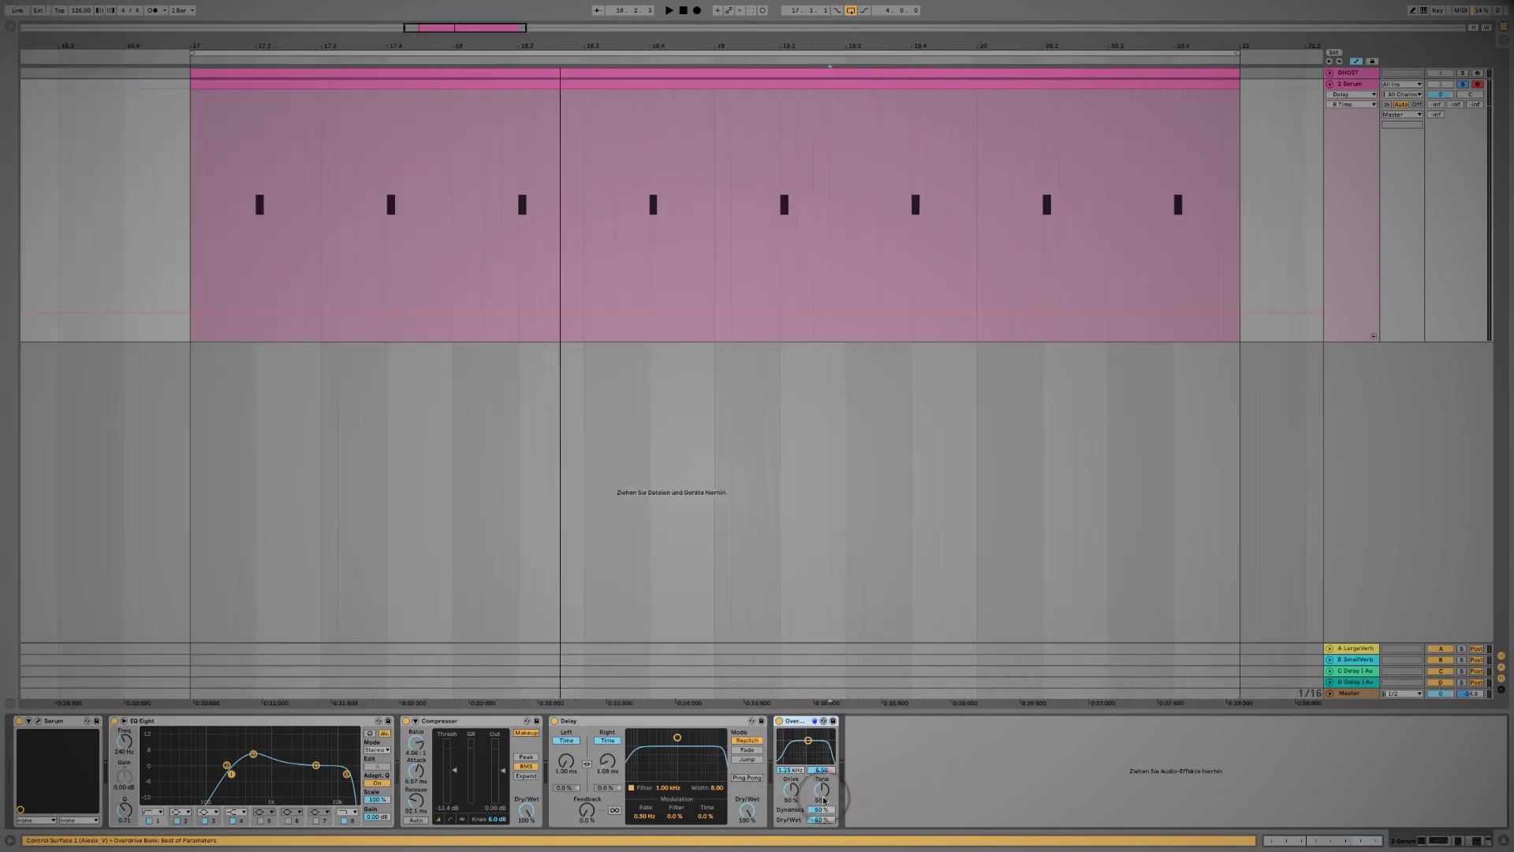
During playback, lower the Compressor's output gain and raise the Overdrive's tone to about 67%.
key("space")
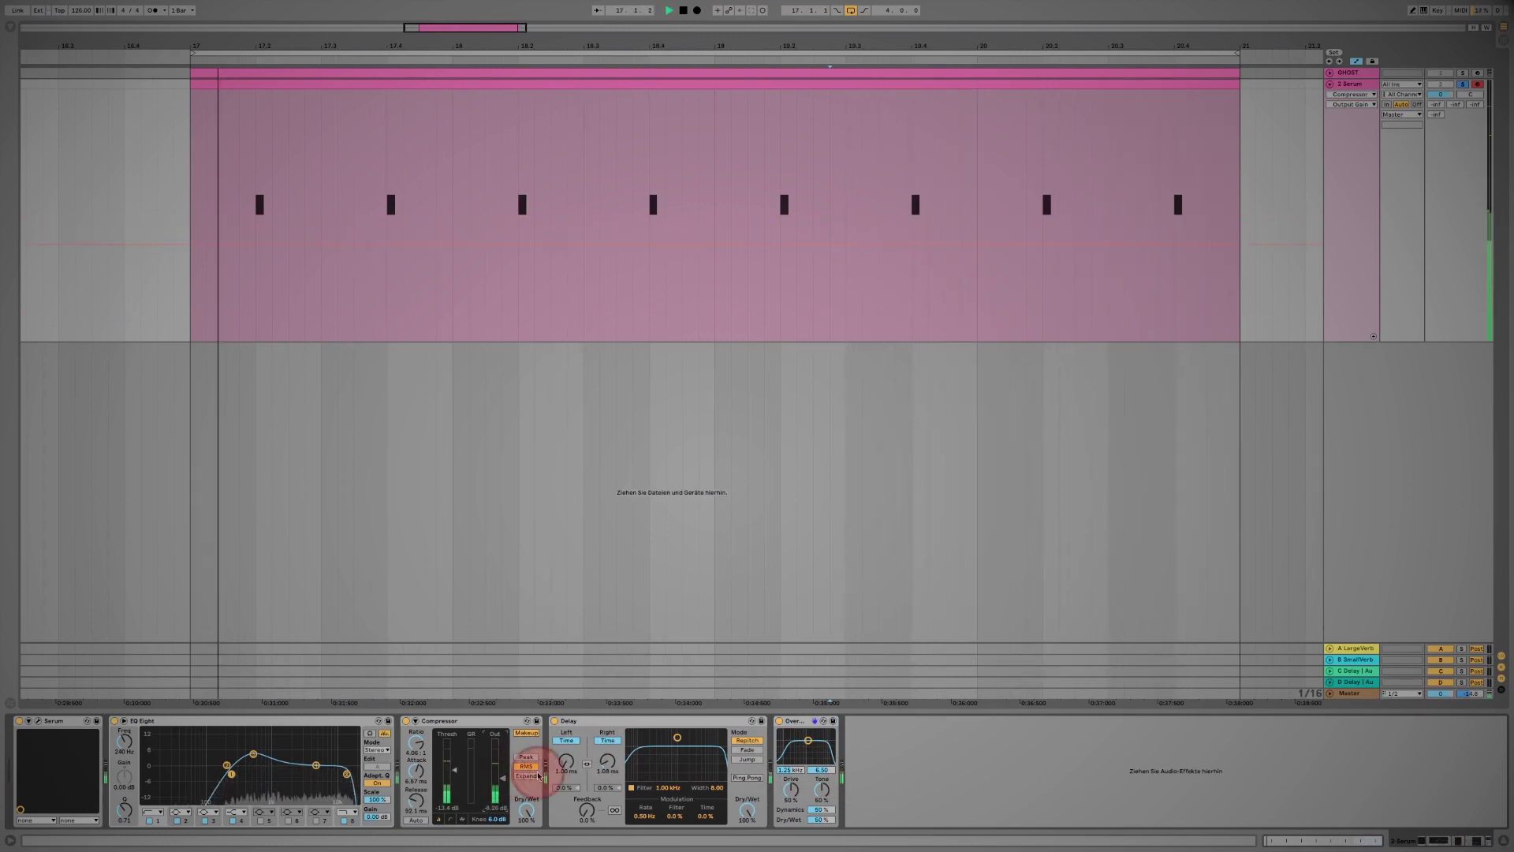
left_click_drag(821, 789, 822, 777)
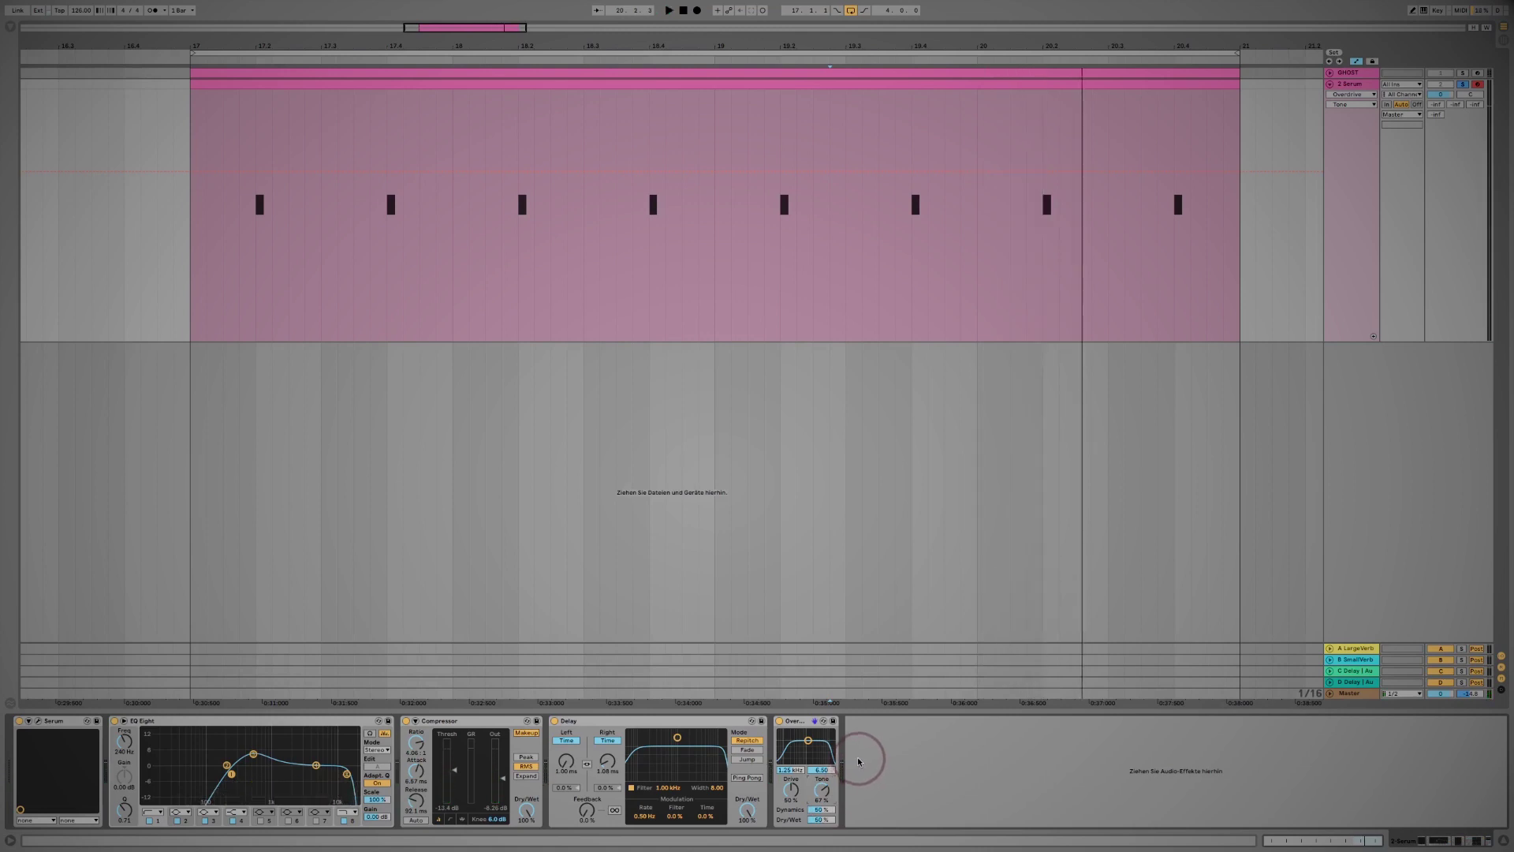
Reopen Serum and try different pitch settings for the noise oscillator during playback.
left_click(38, 721)
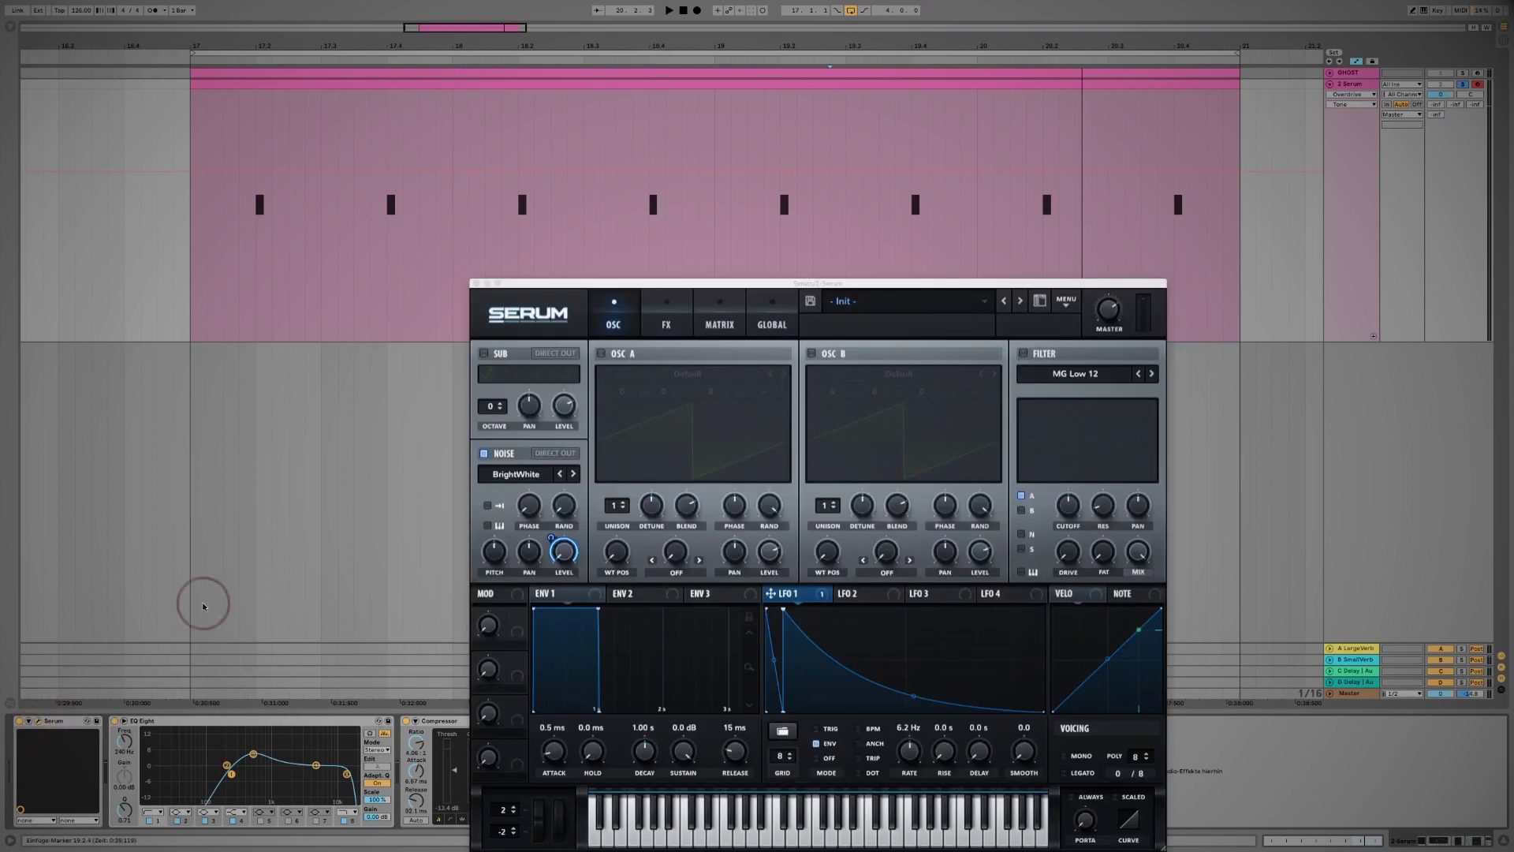
left_click(498, 554)
left_click_drag(498, 556, 498, 555)
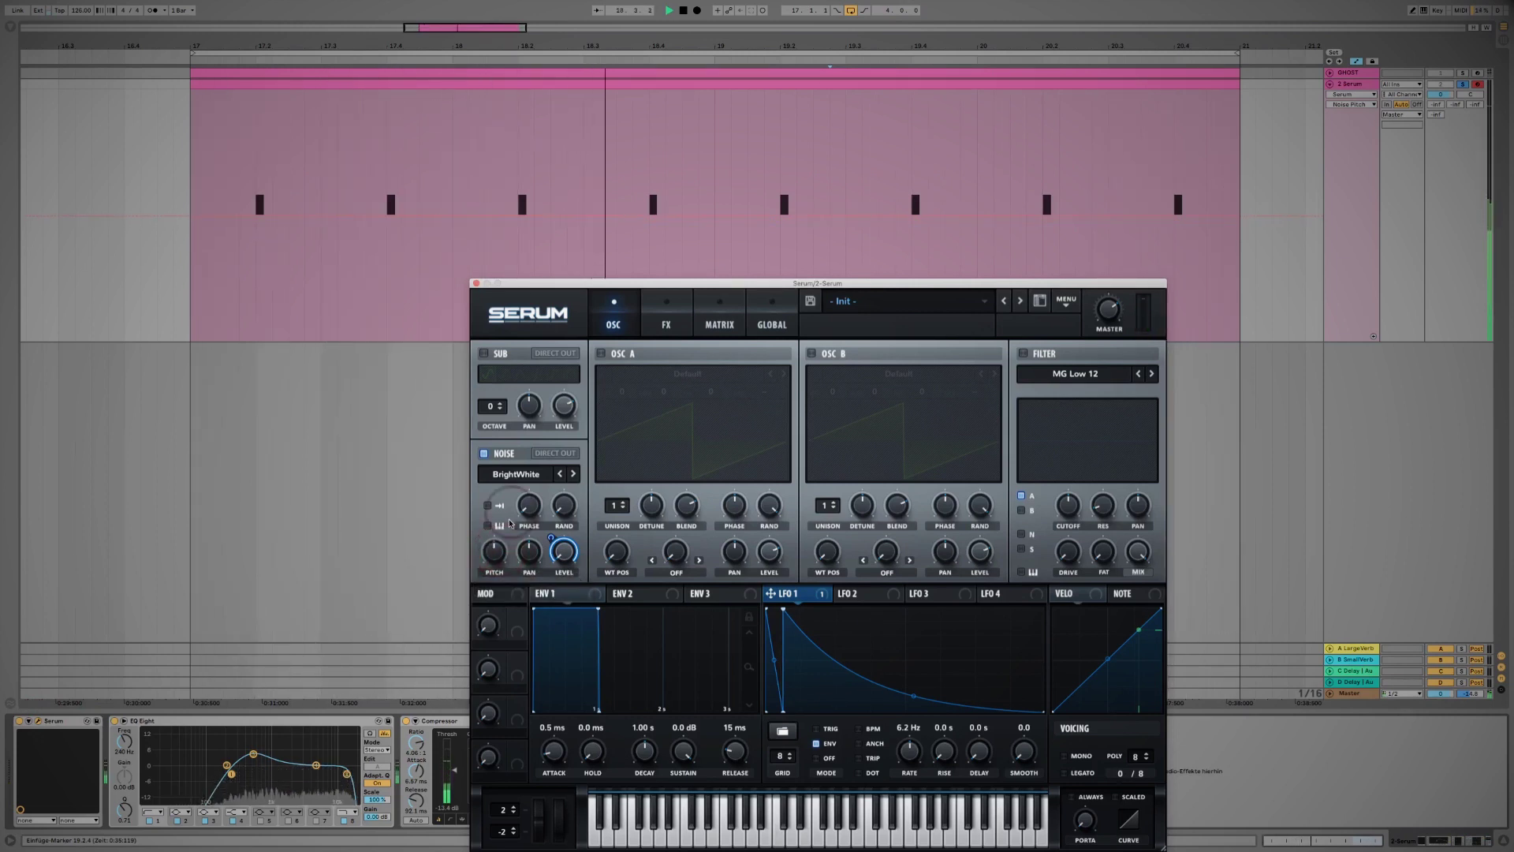